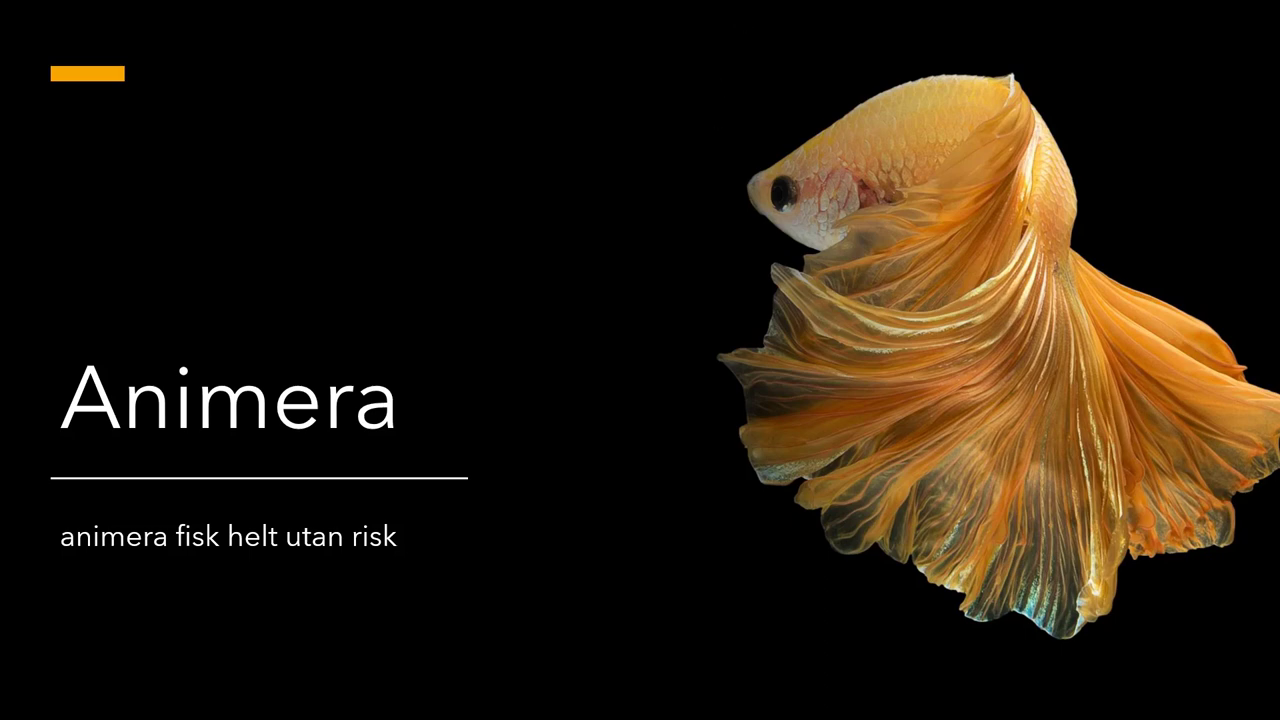
- Advance the slideshow through the Fiskar and underwater slides, then end it at slide 4
key(Right)
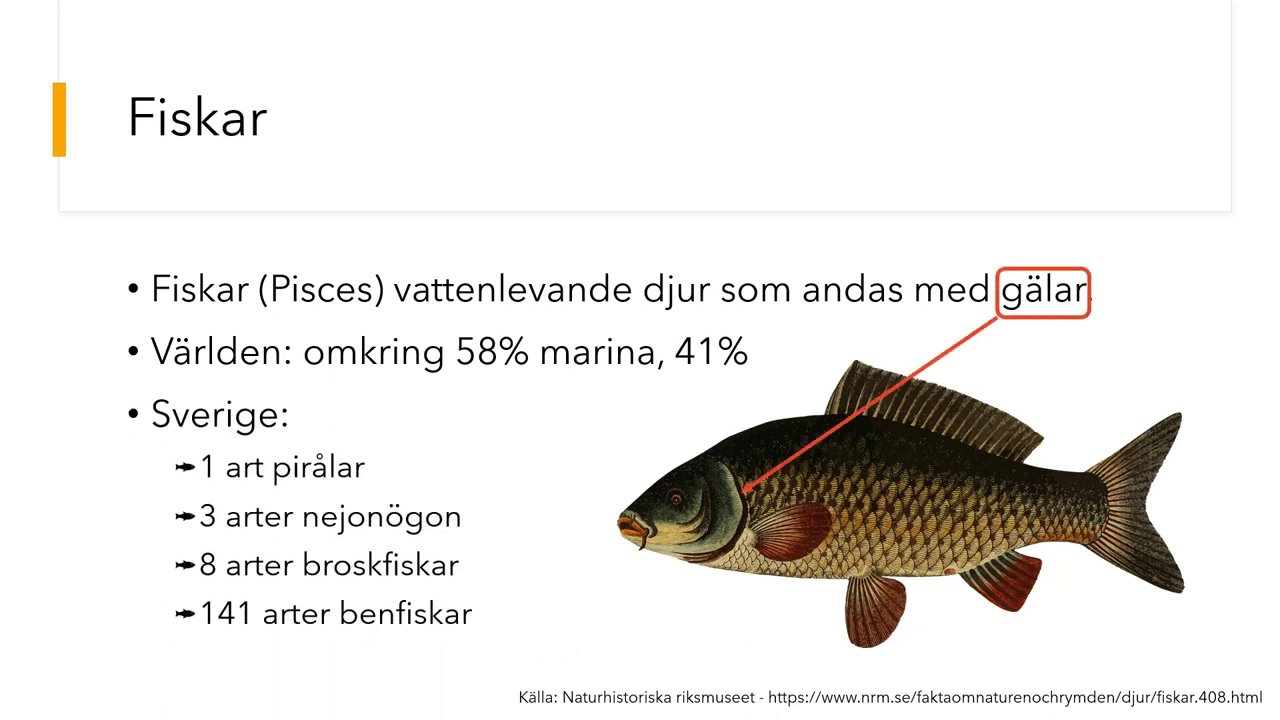
key(Right)
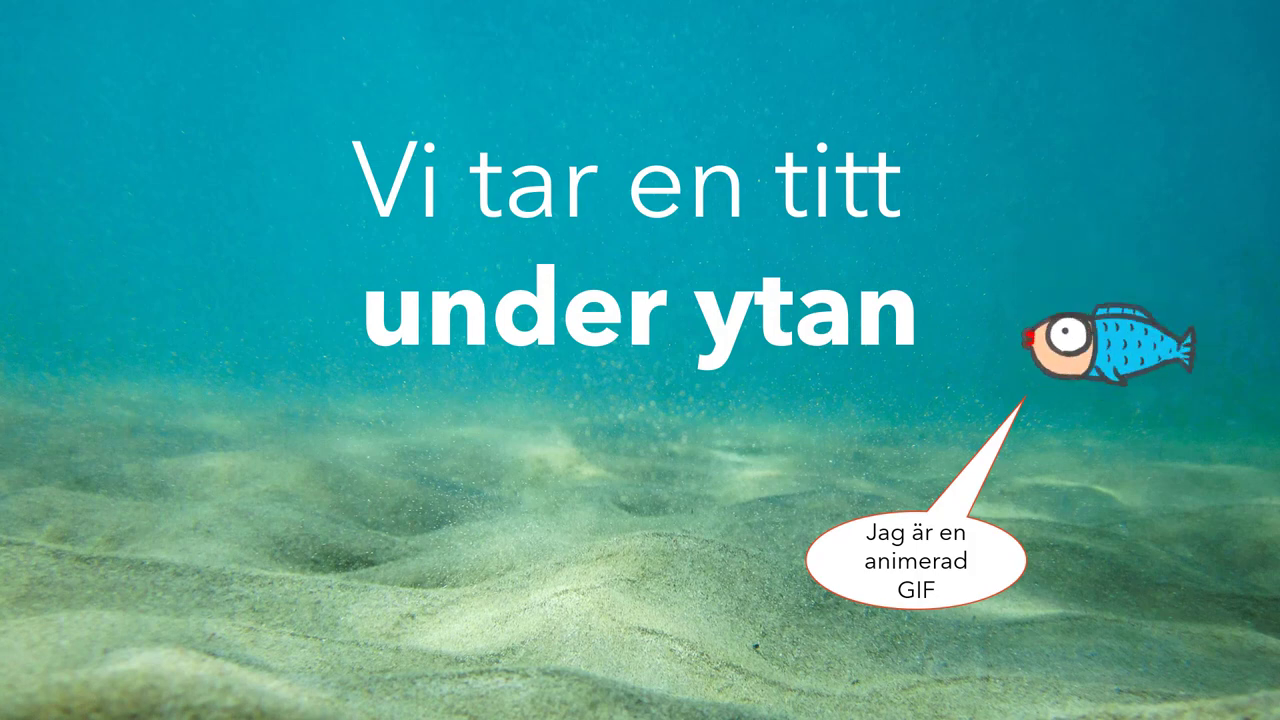
key(Escape)
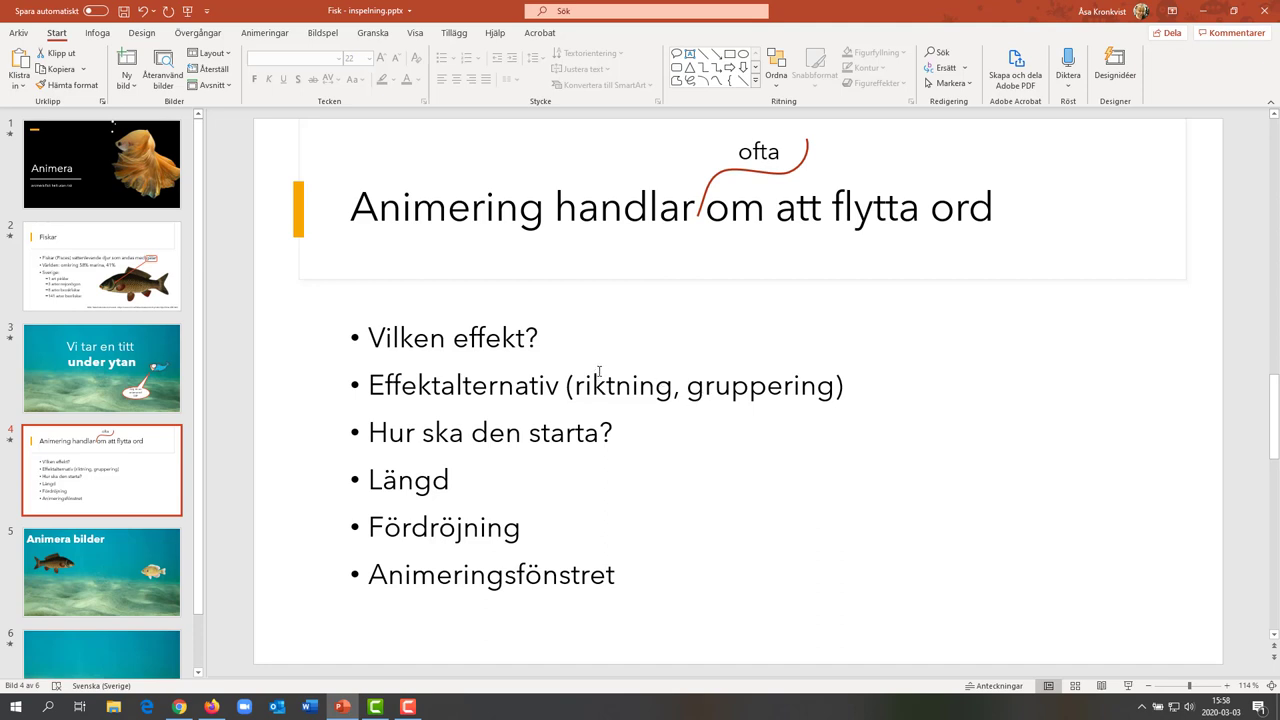
- On the Animeringar tab, select slide 4's whole bullet text box and expand the effects gallery
click(279, 39)
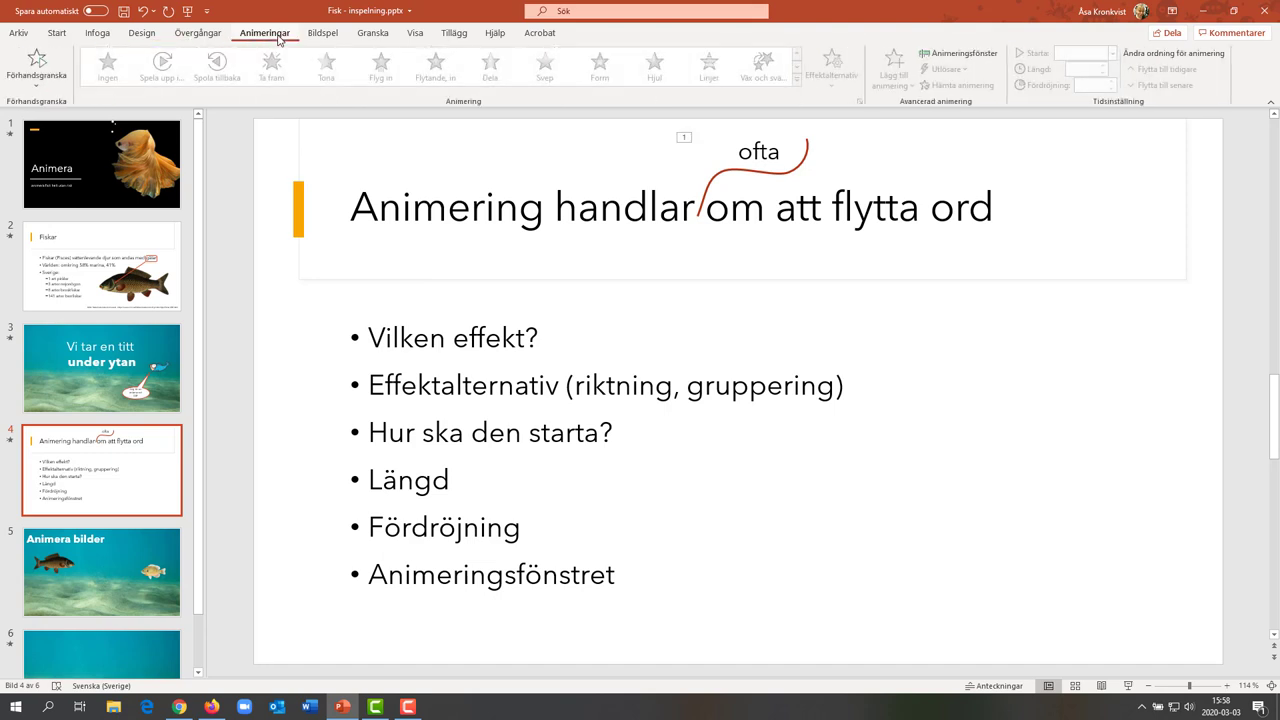
click(456, 385)
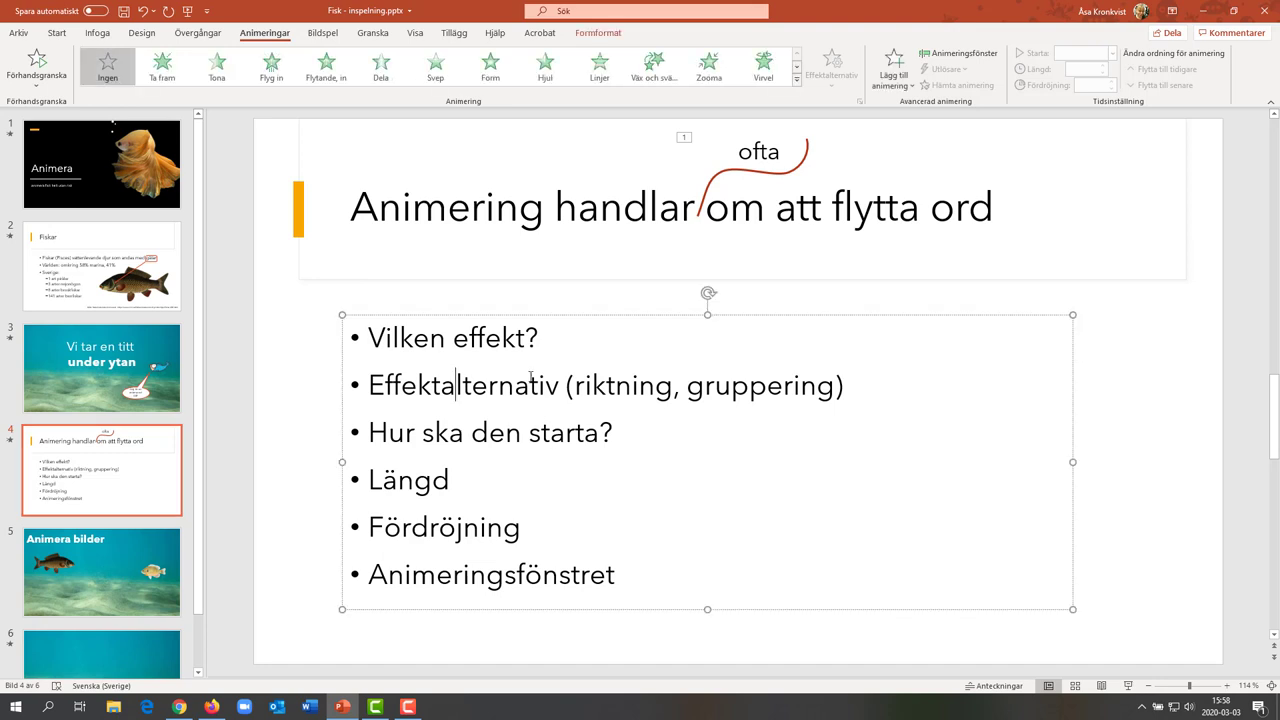
click(588, 316)
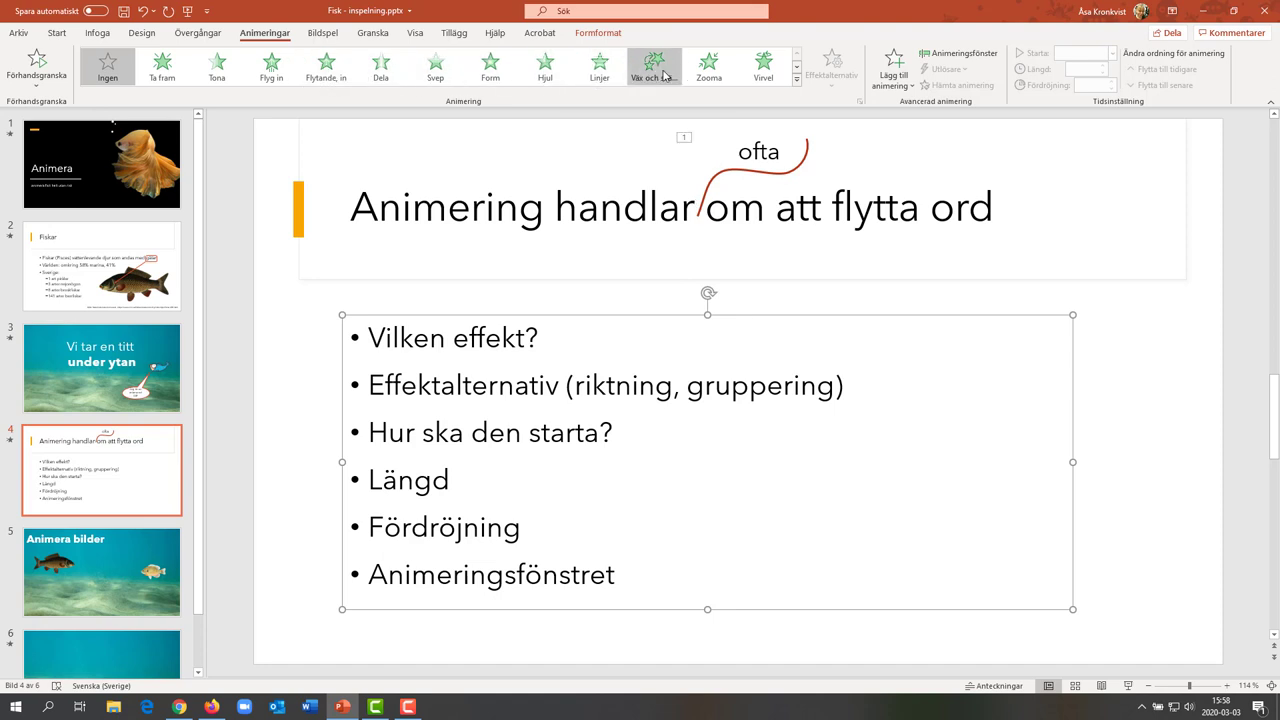
click(797, 80)
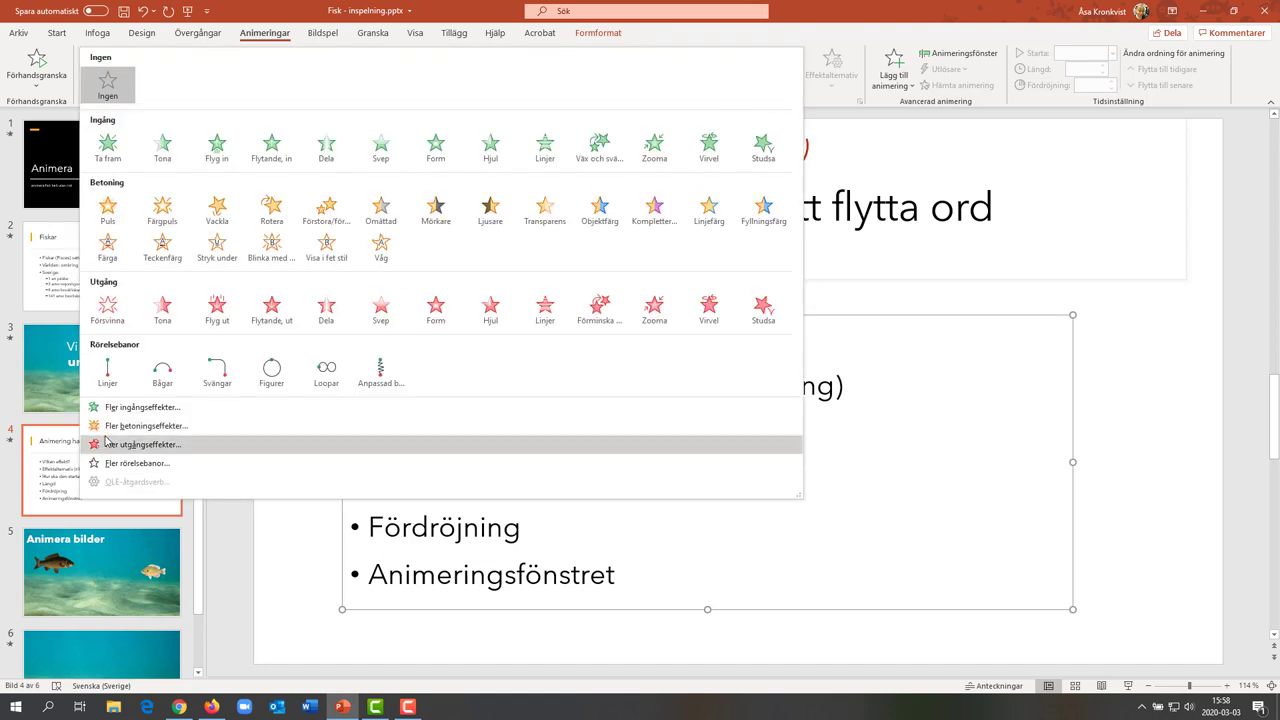
- Preview Flyg in and Persienner, then apply the Spetsig in entrance to the bullet list
click(127, 408)
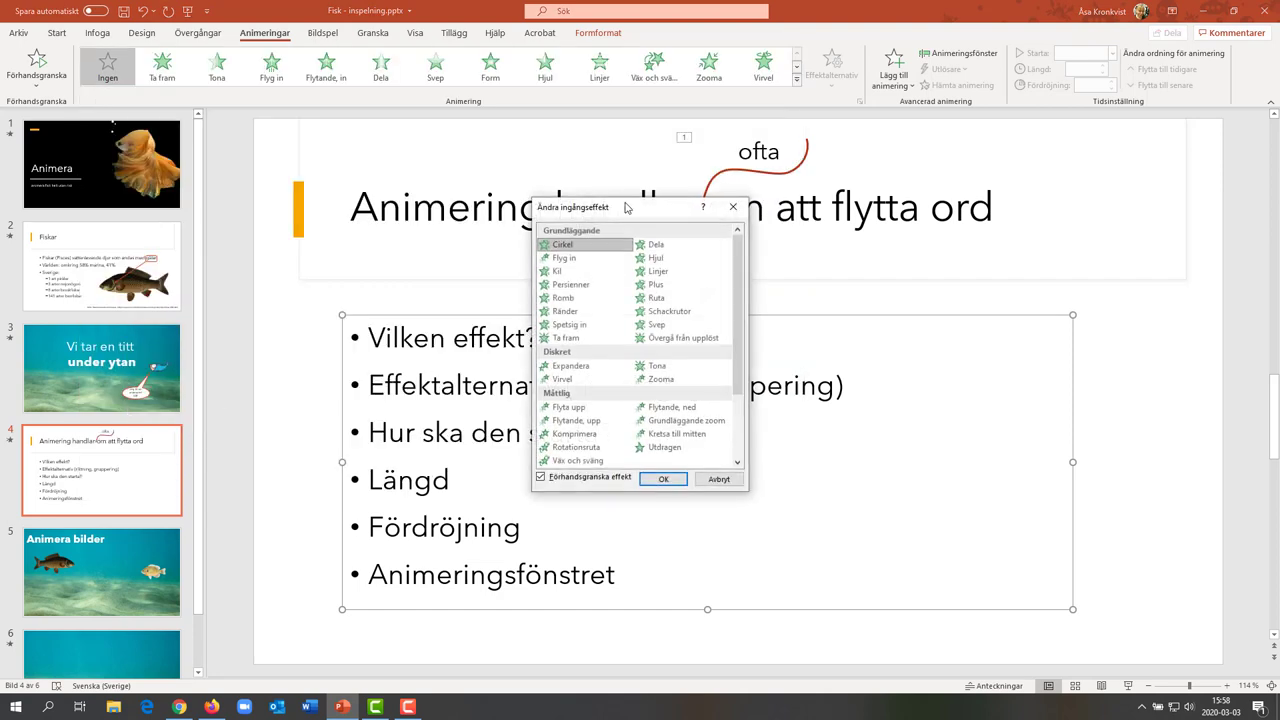
drag(660, 217, 955, 162)
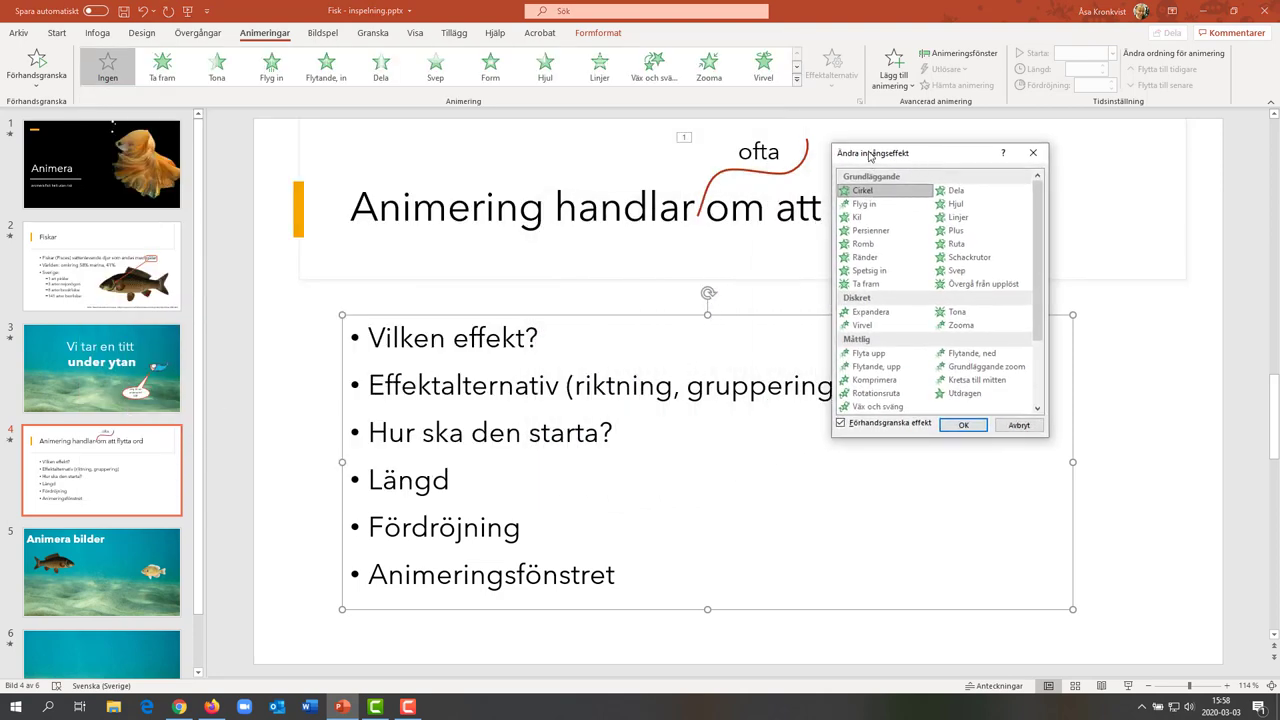
click(868, 205)
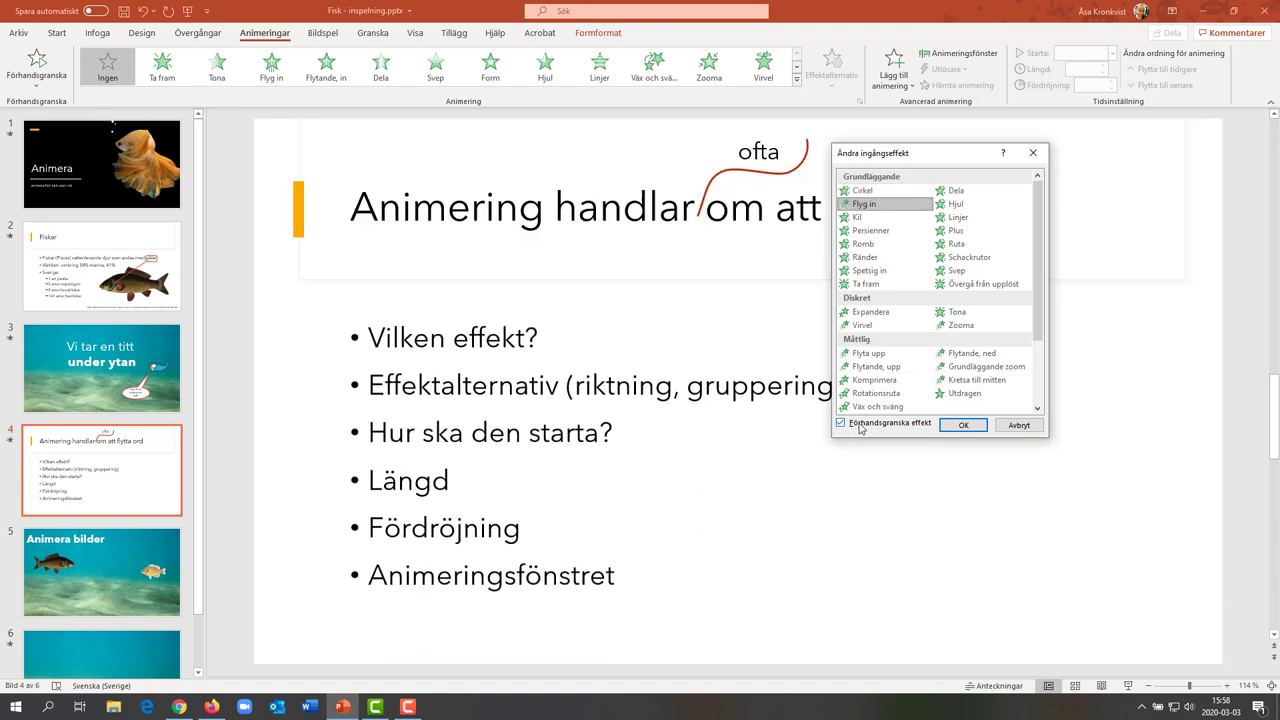
click(872, 231)
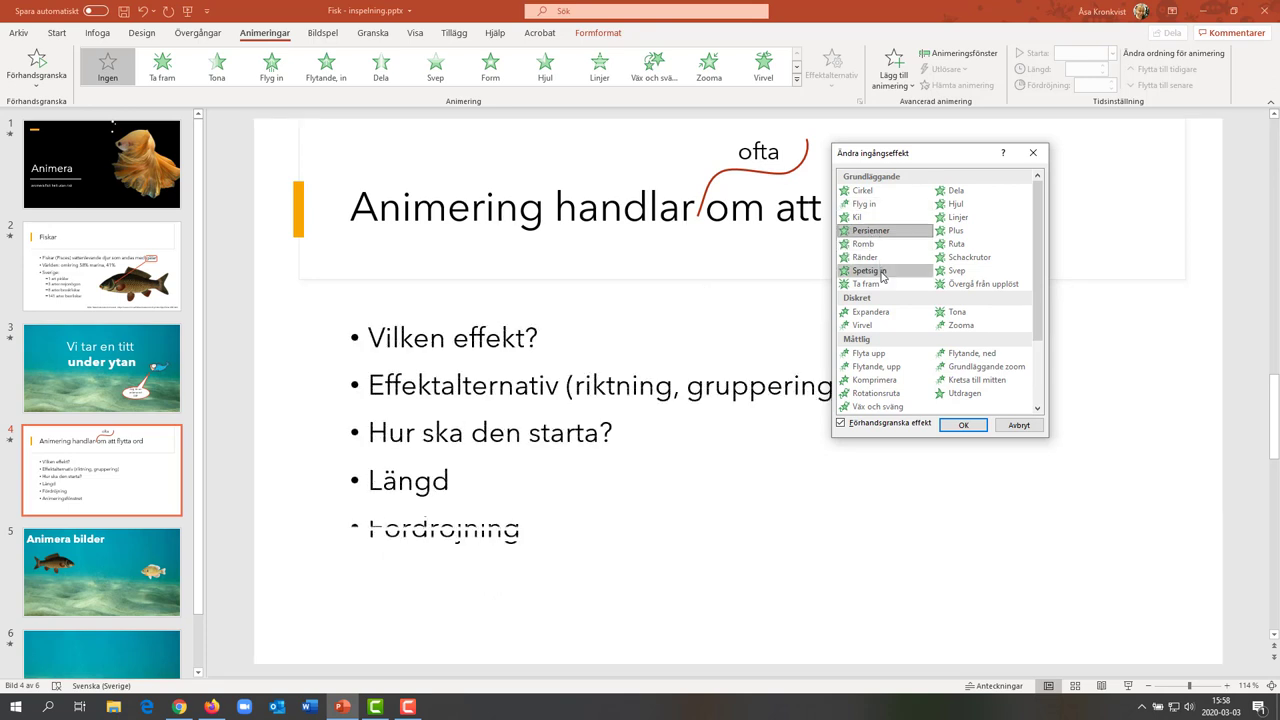
click(881, 272)
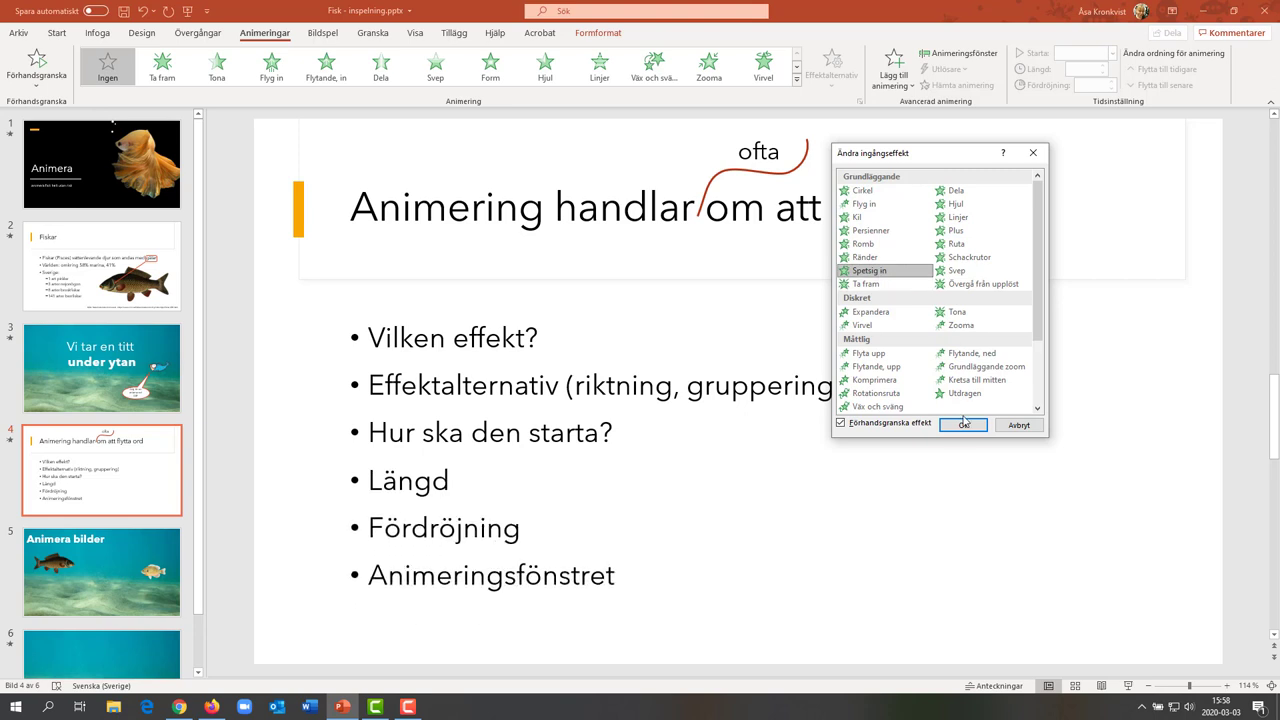
click(962, 426)
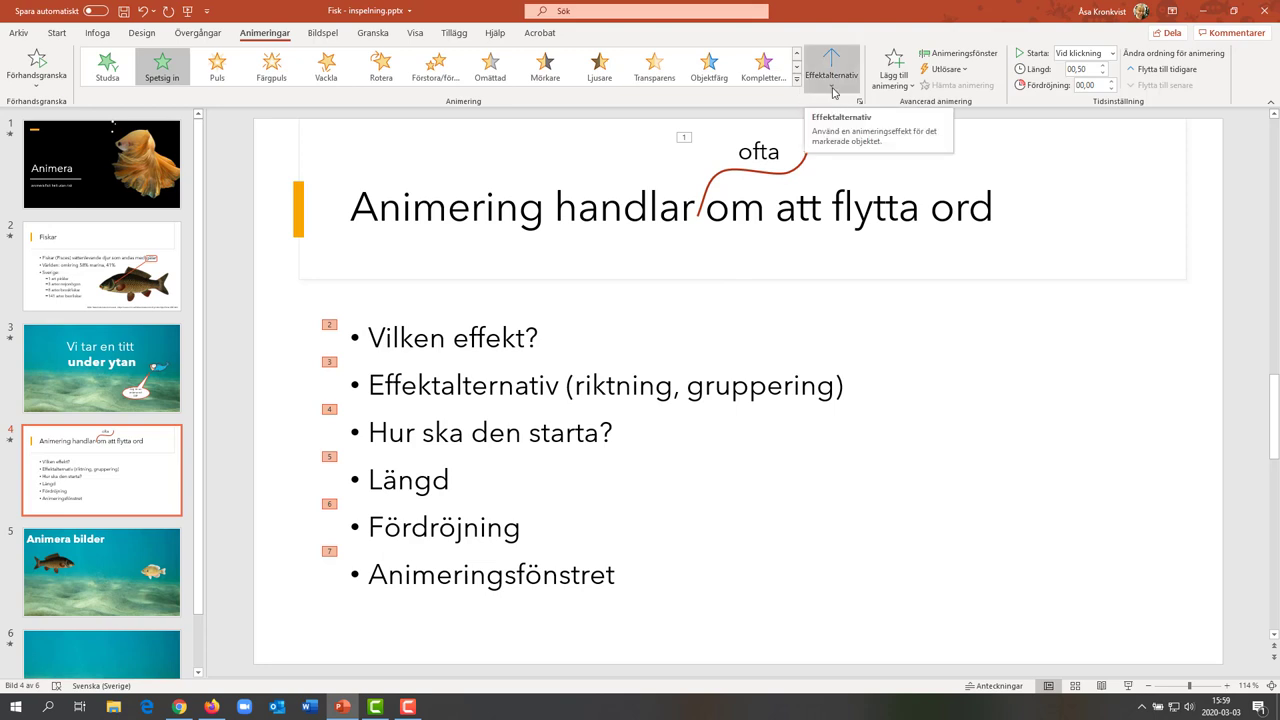
click(834, 92)
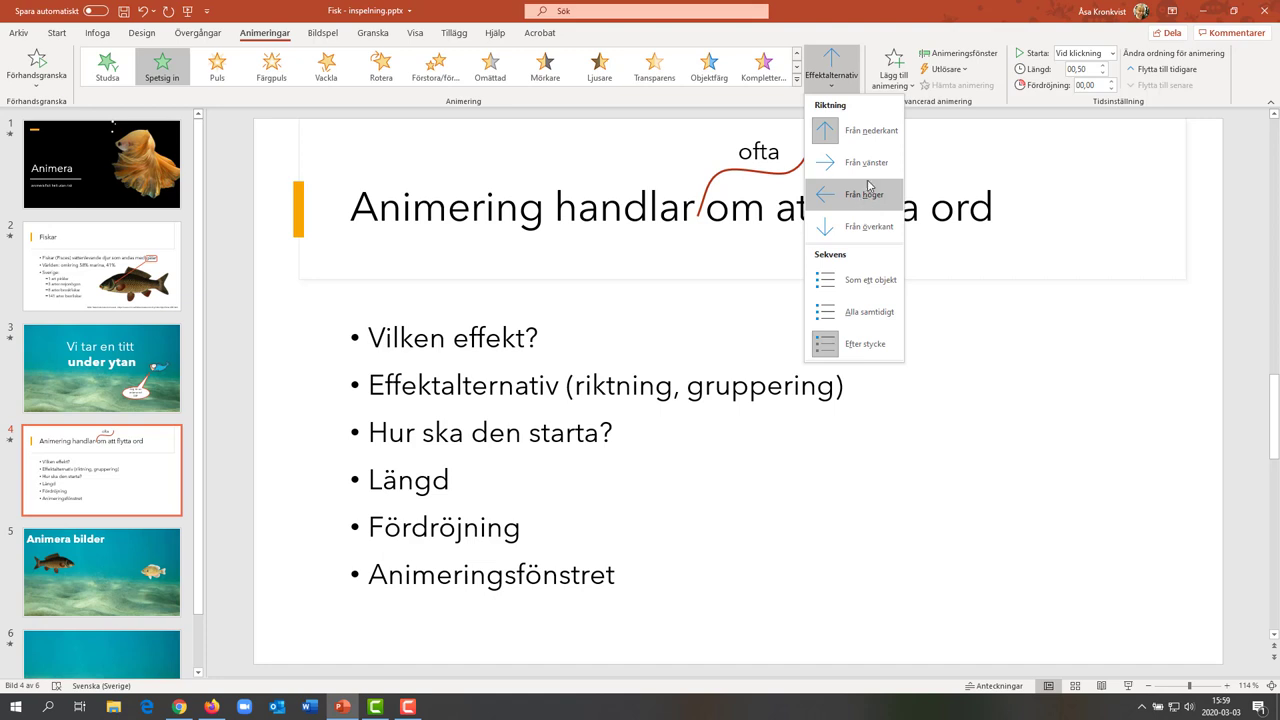
click(862, 198)
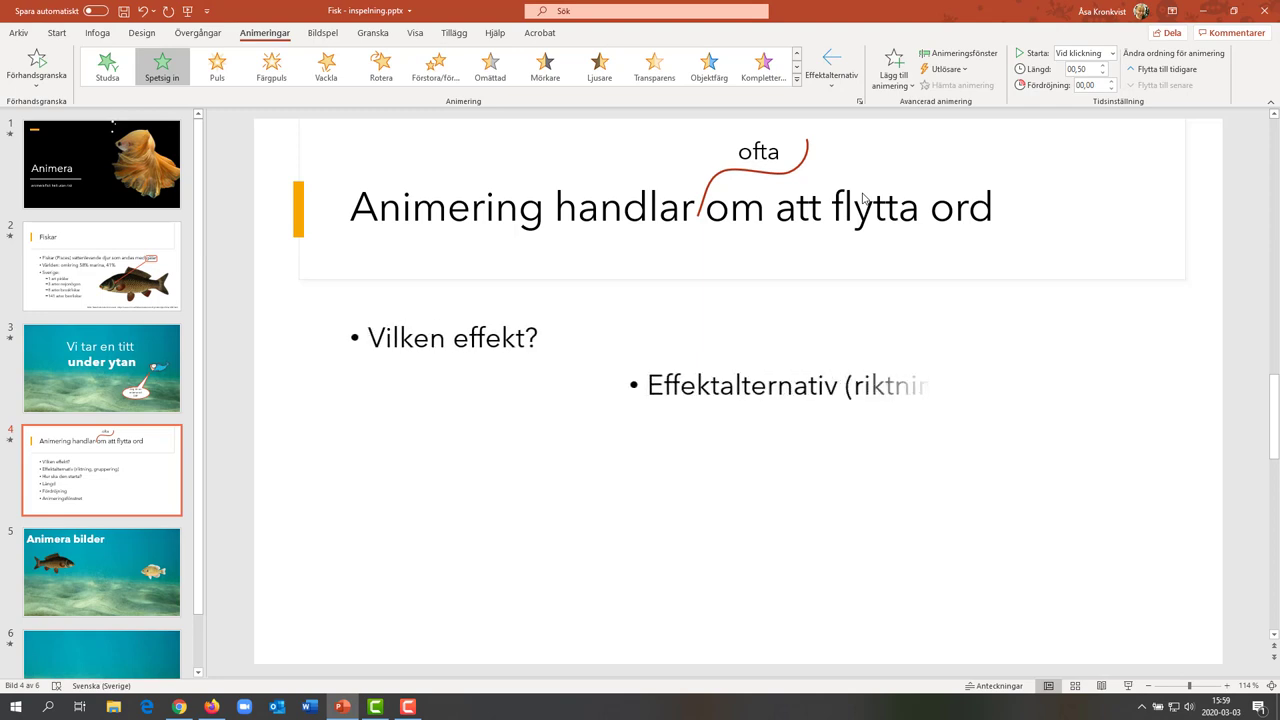
click(831, 70)
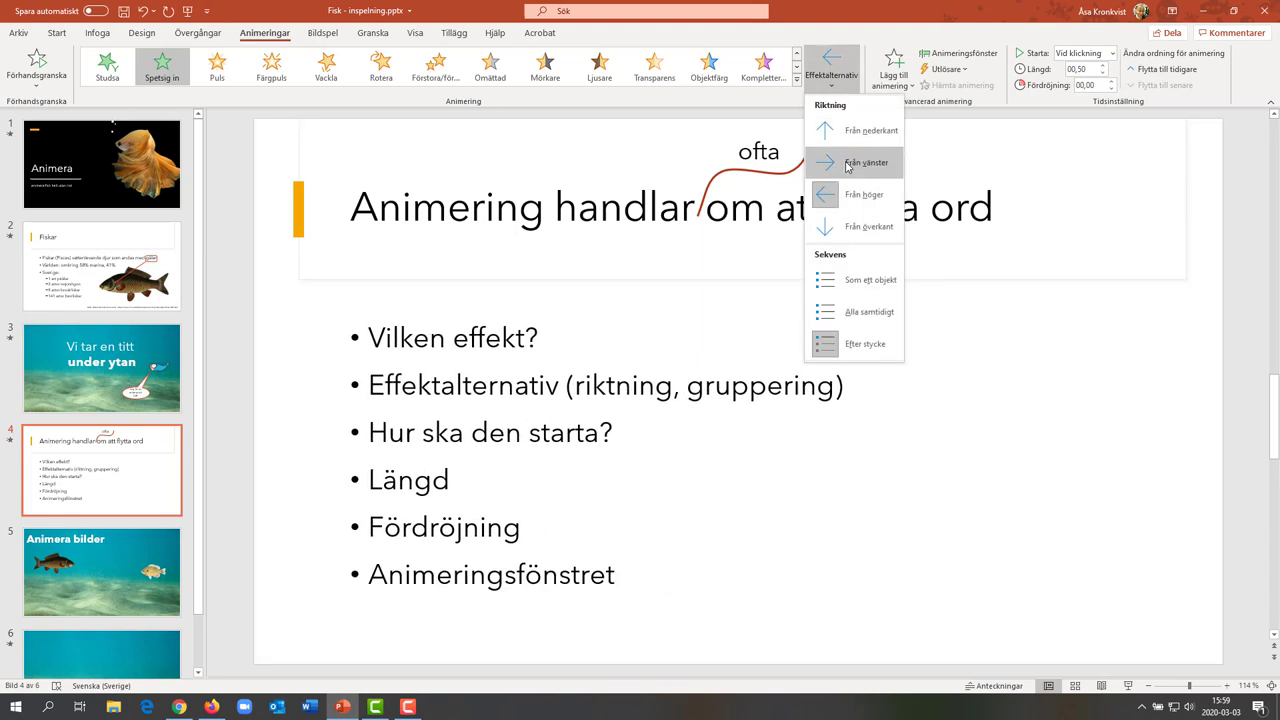
click(845, 162)
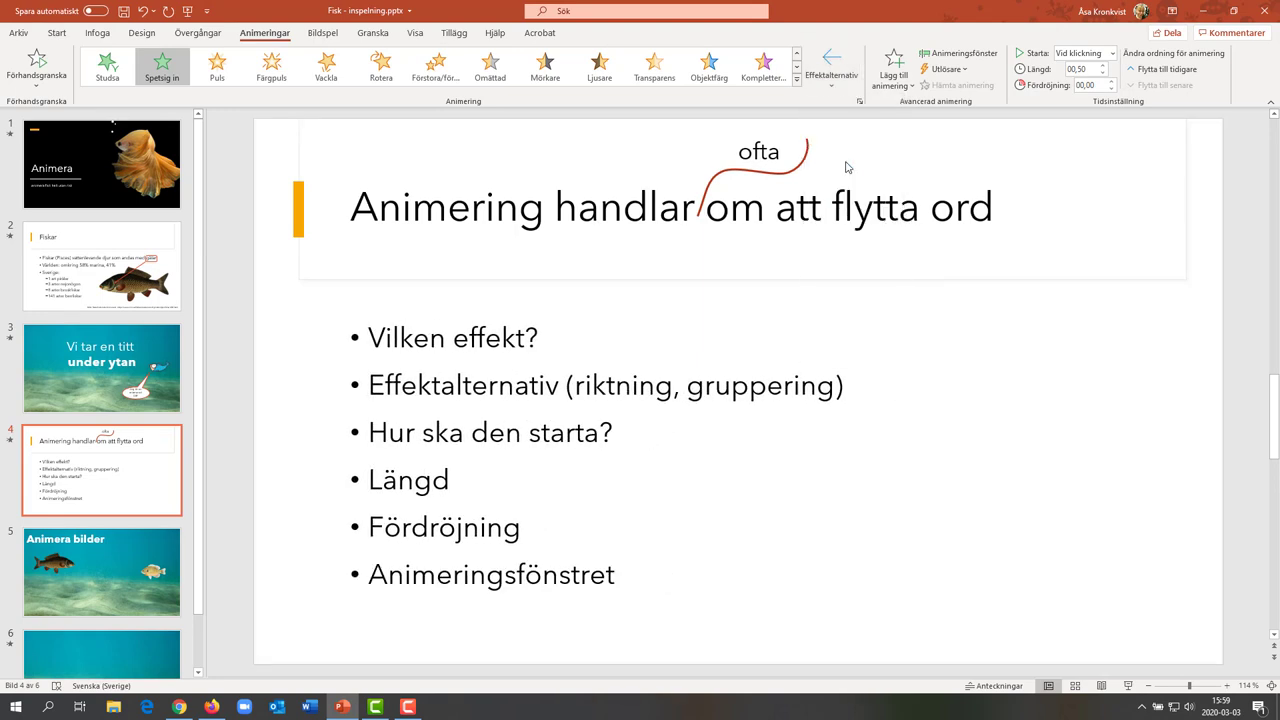
click(831, 72)
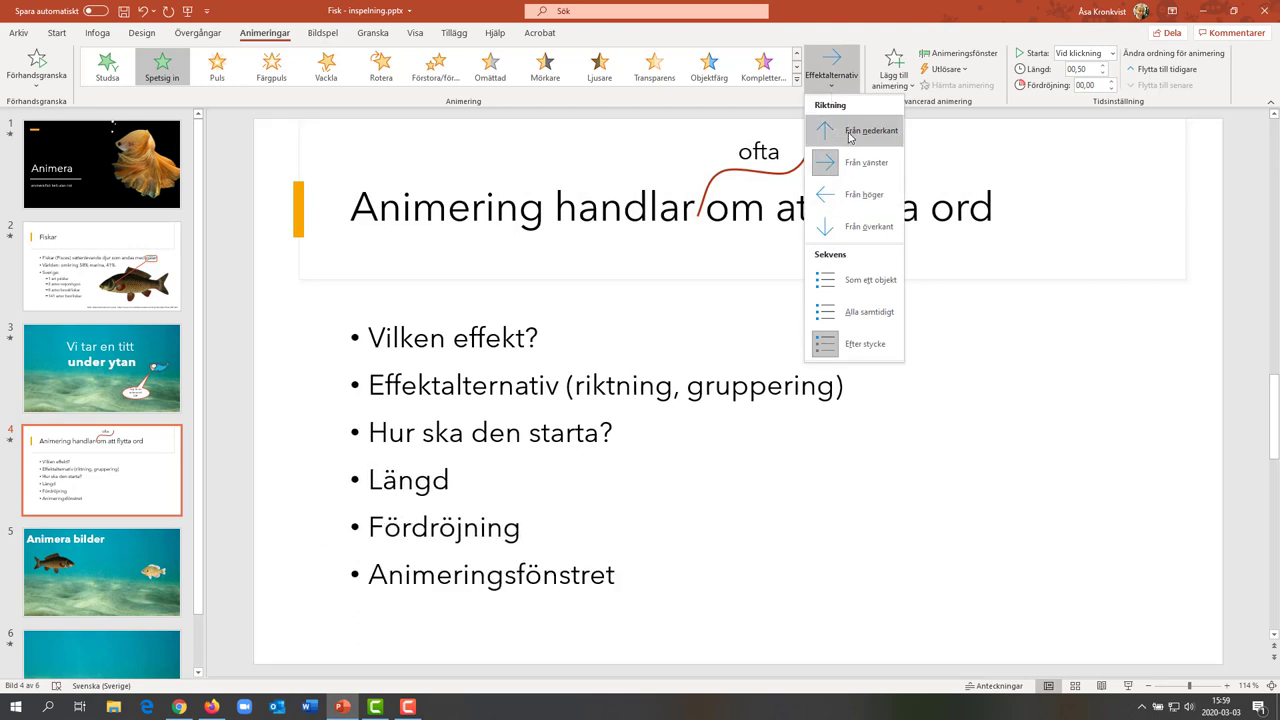
click(846, 131)
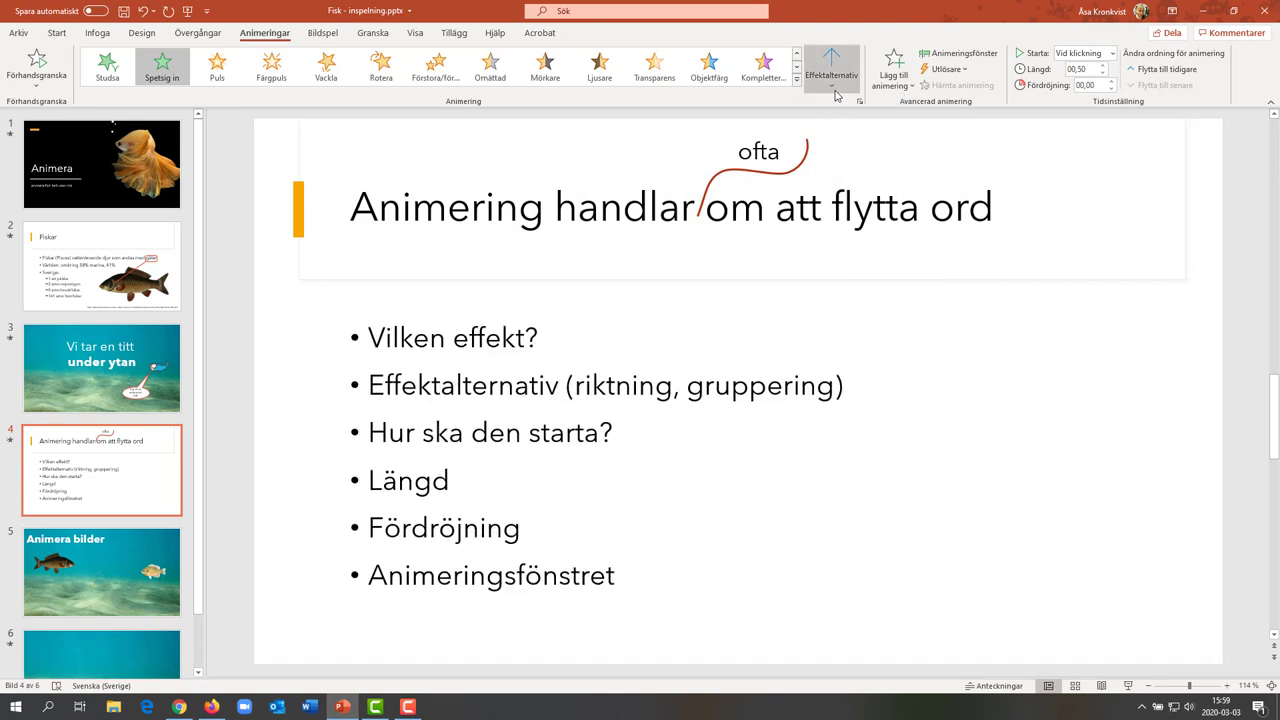
click(834, 88)
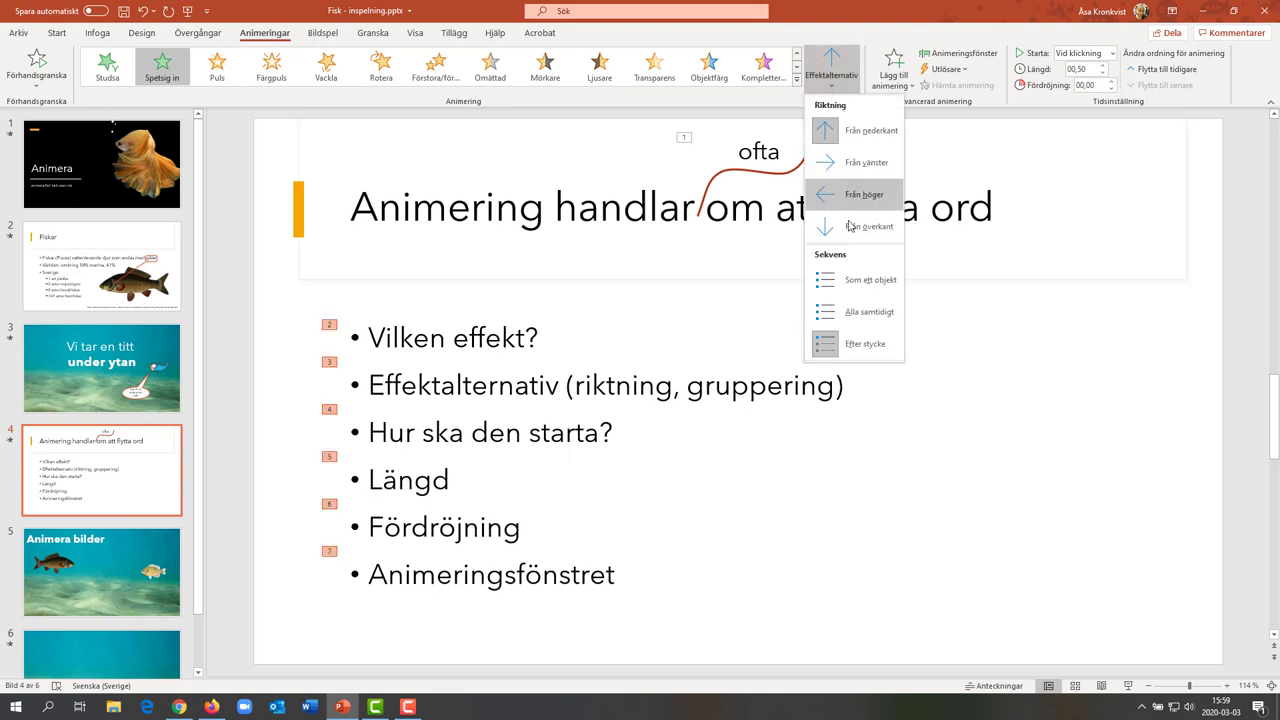
click(871, 283)
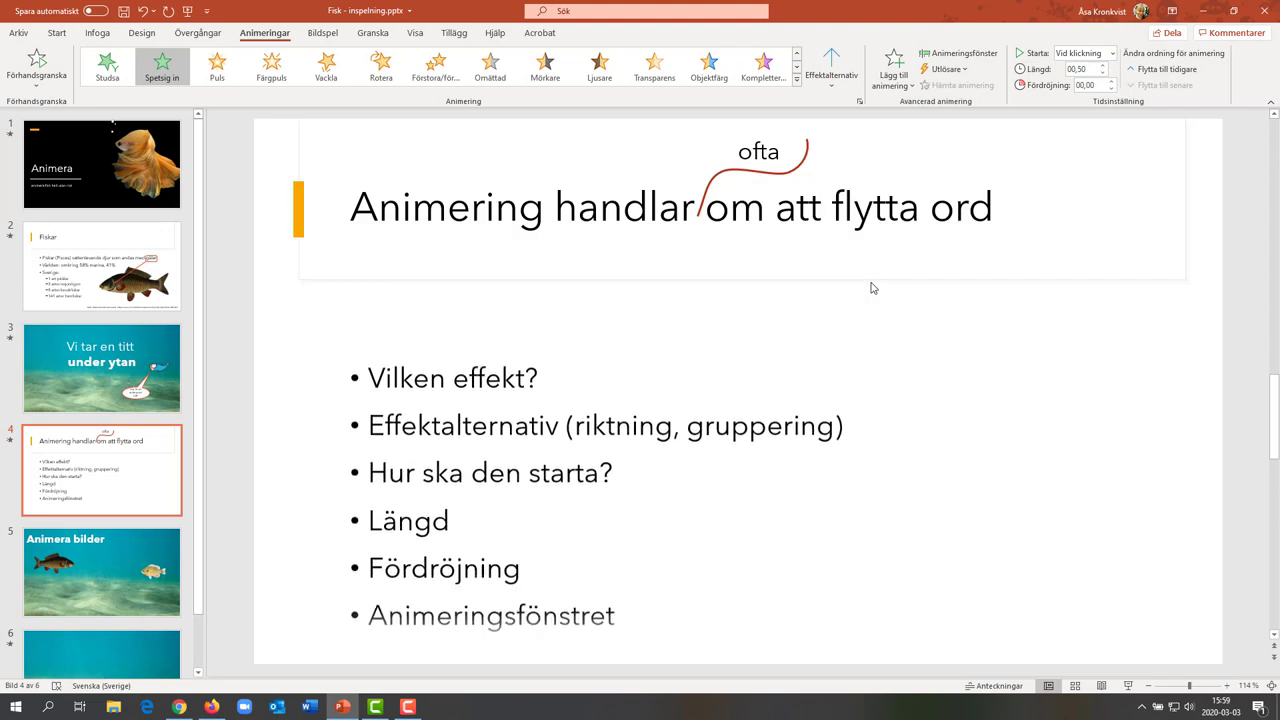
click(836, 89)
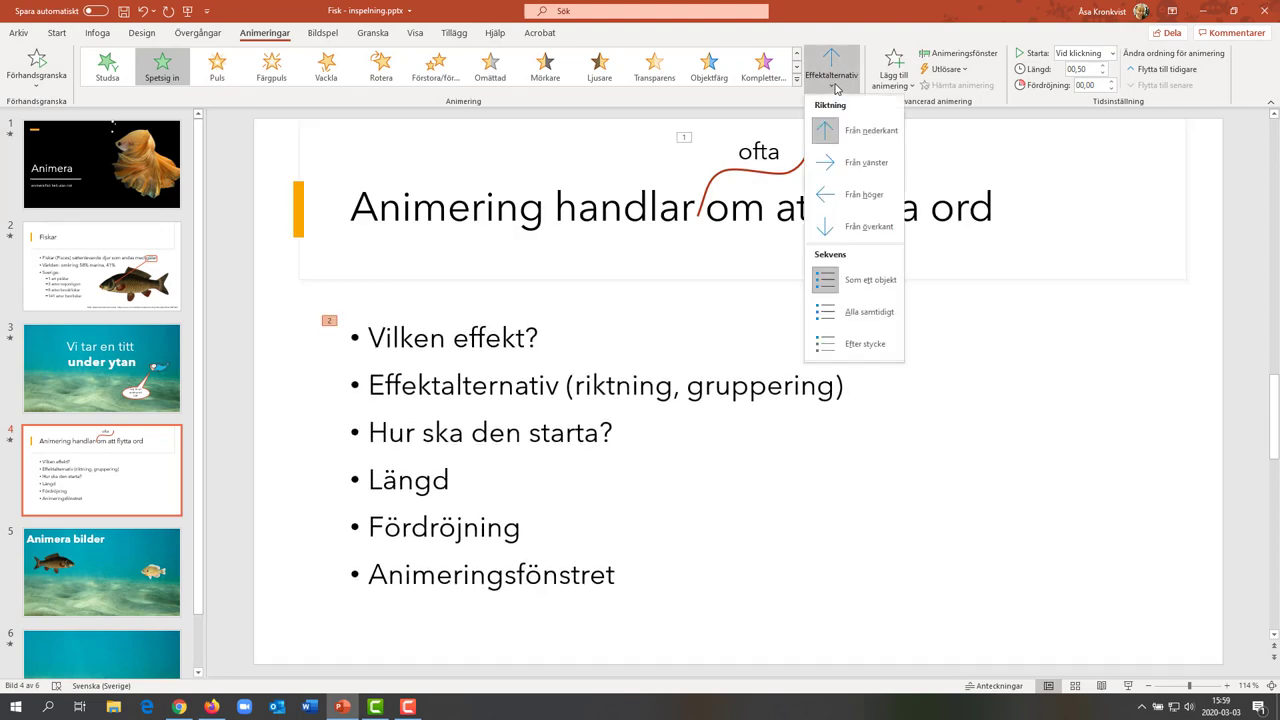
click(866, 345)
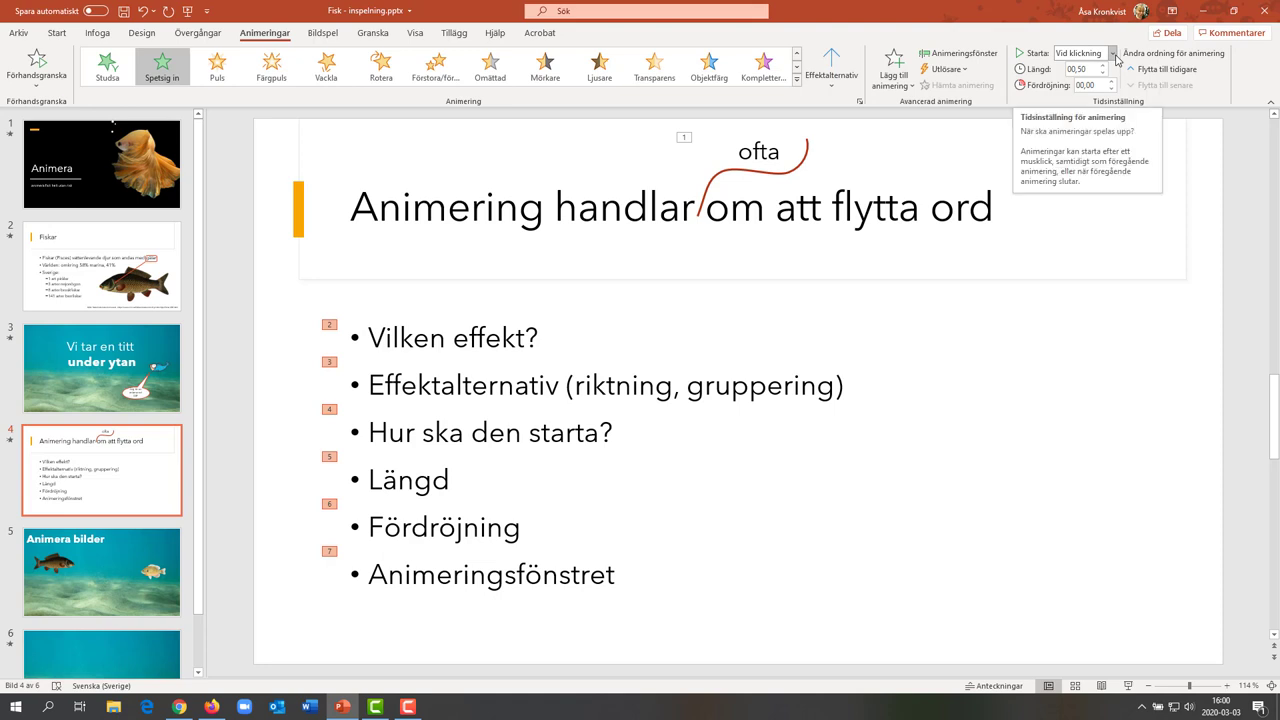
- Set the bullets' animation Start to Efter föregående (After Previous)
click(1112, 53)
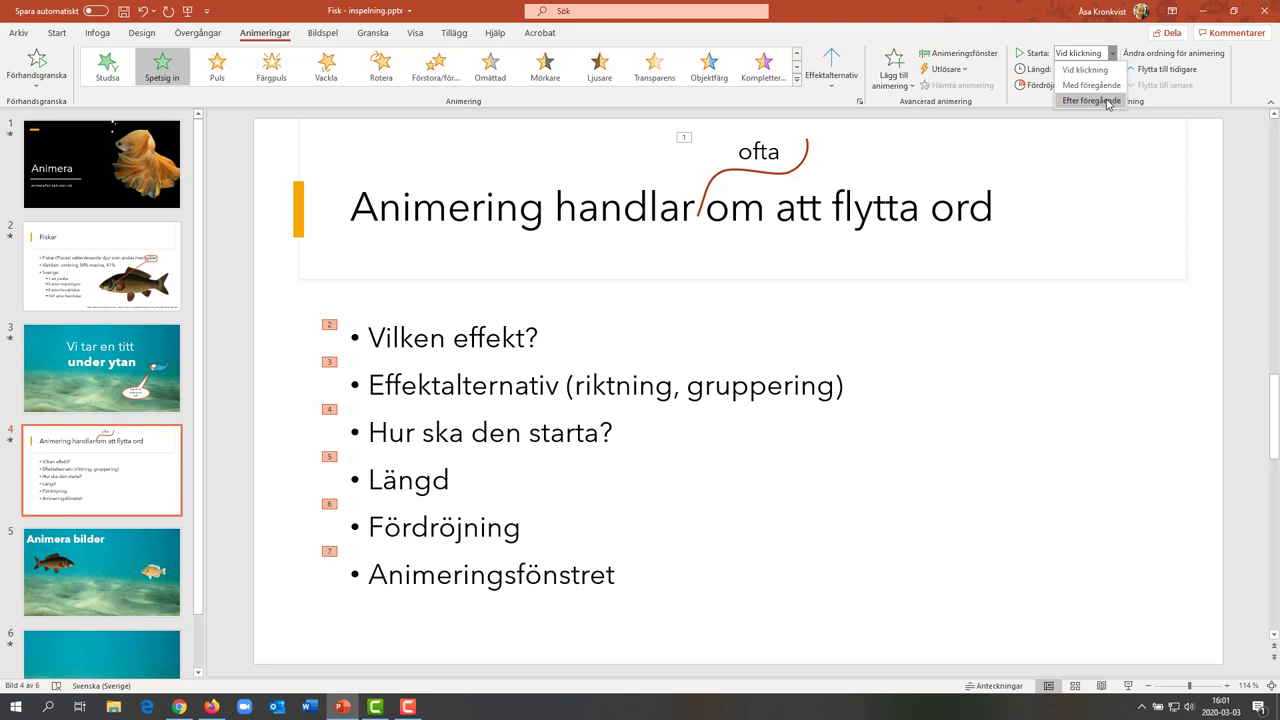
click(1113, 53)
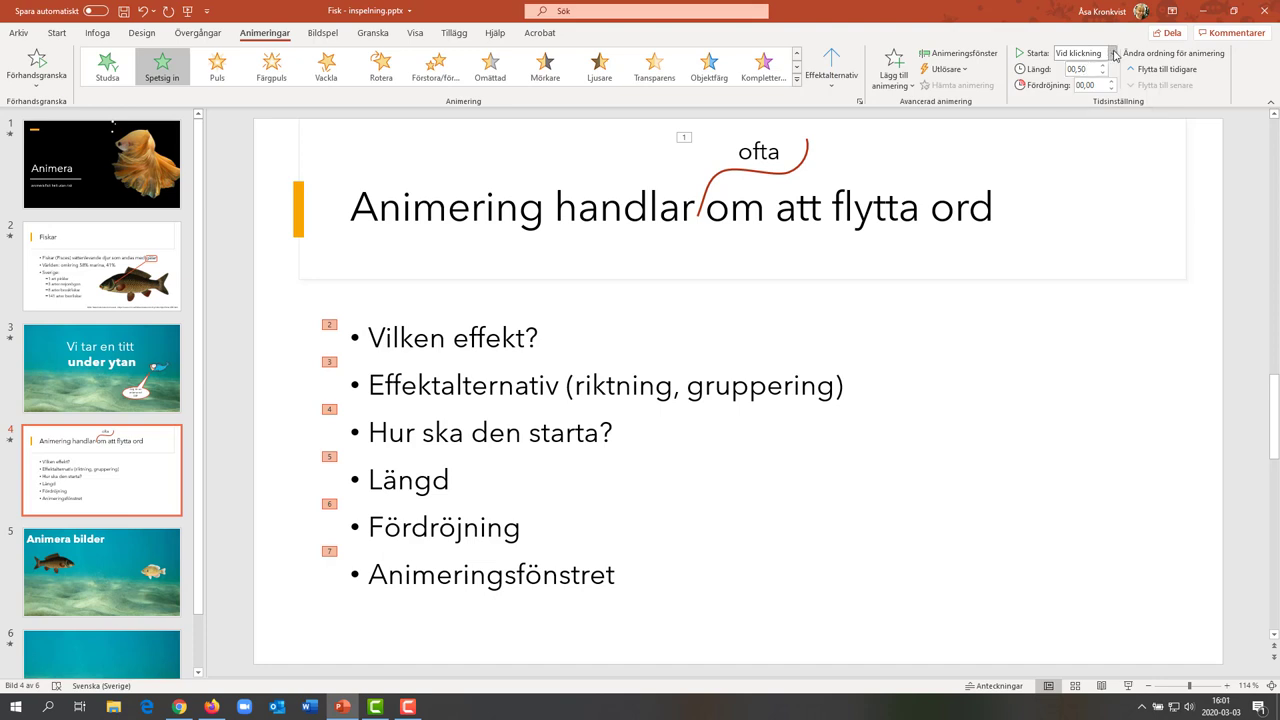
click(1113, 53)
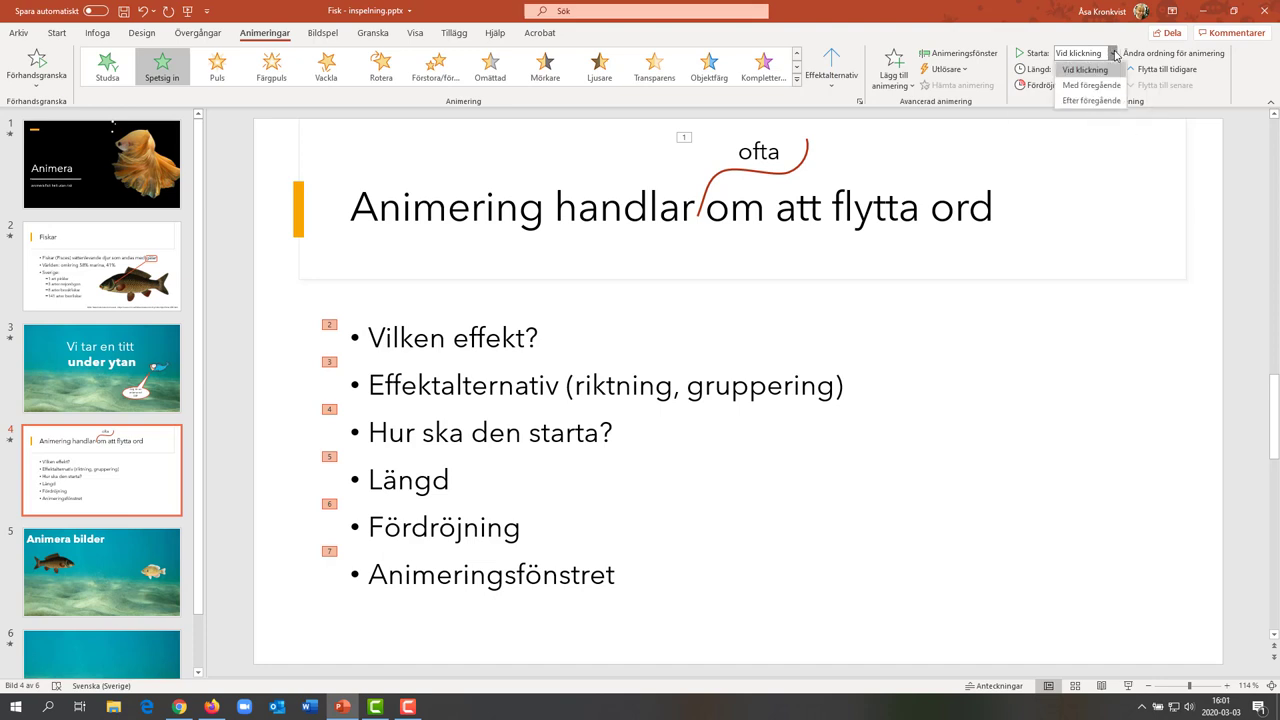
click(1094, 101)
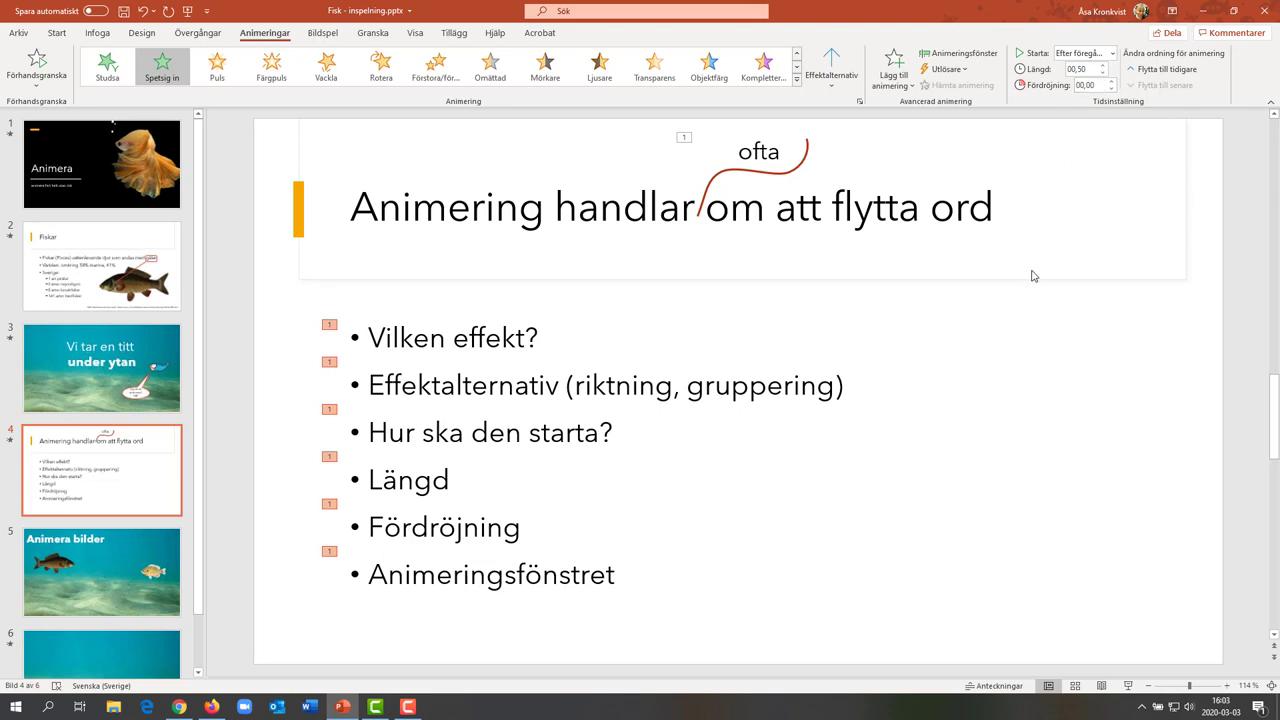
- Open the Animation Pane and expand the placeholder entry to show the six bullet entrances
click(986, 59)
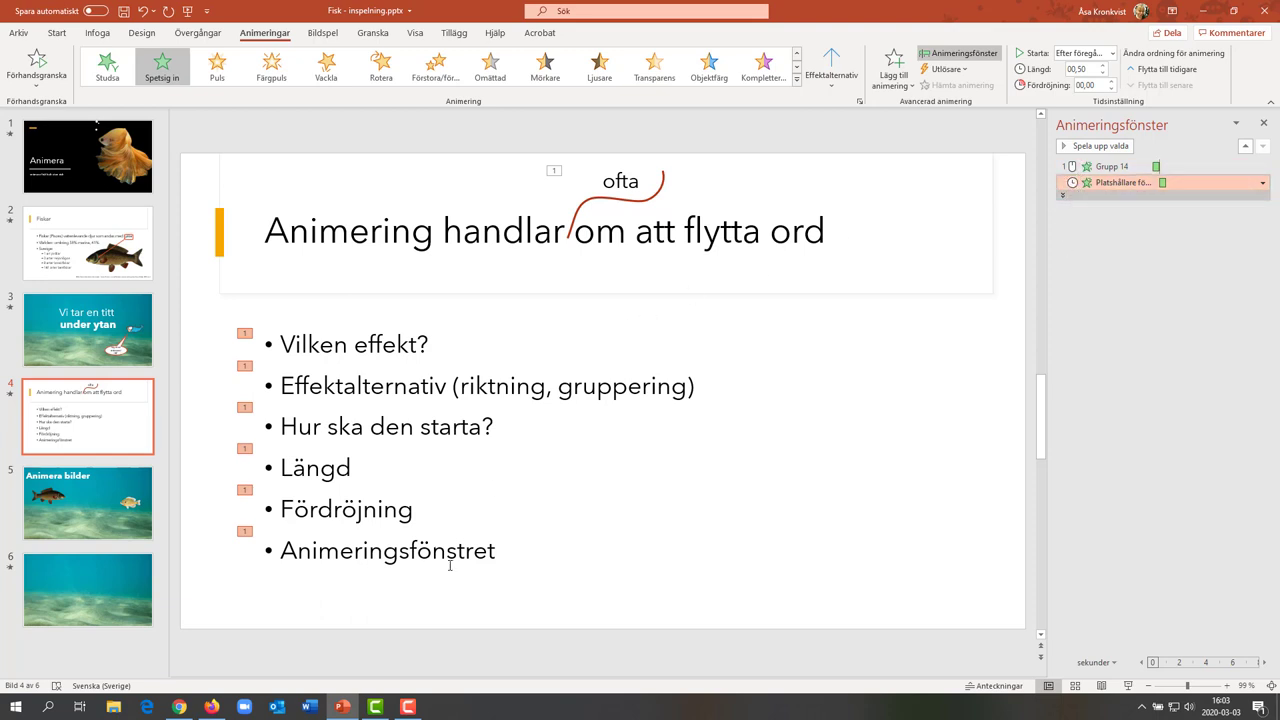
click(1062, 197)
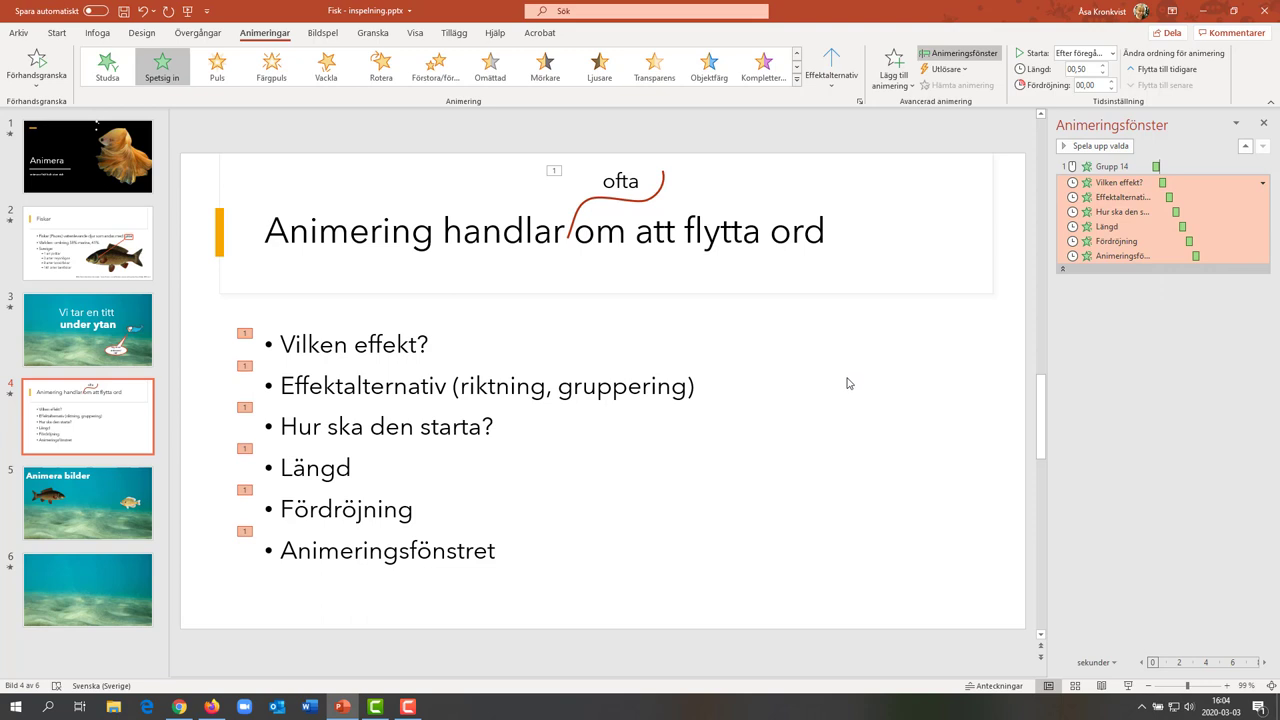
- On slide 5, give the carp picture a Flyg in entrance coming from the left
click(116, 522)
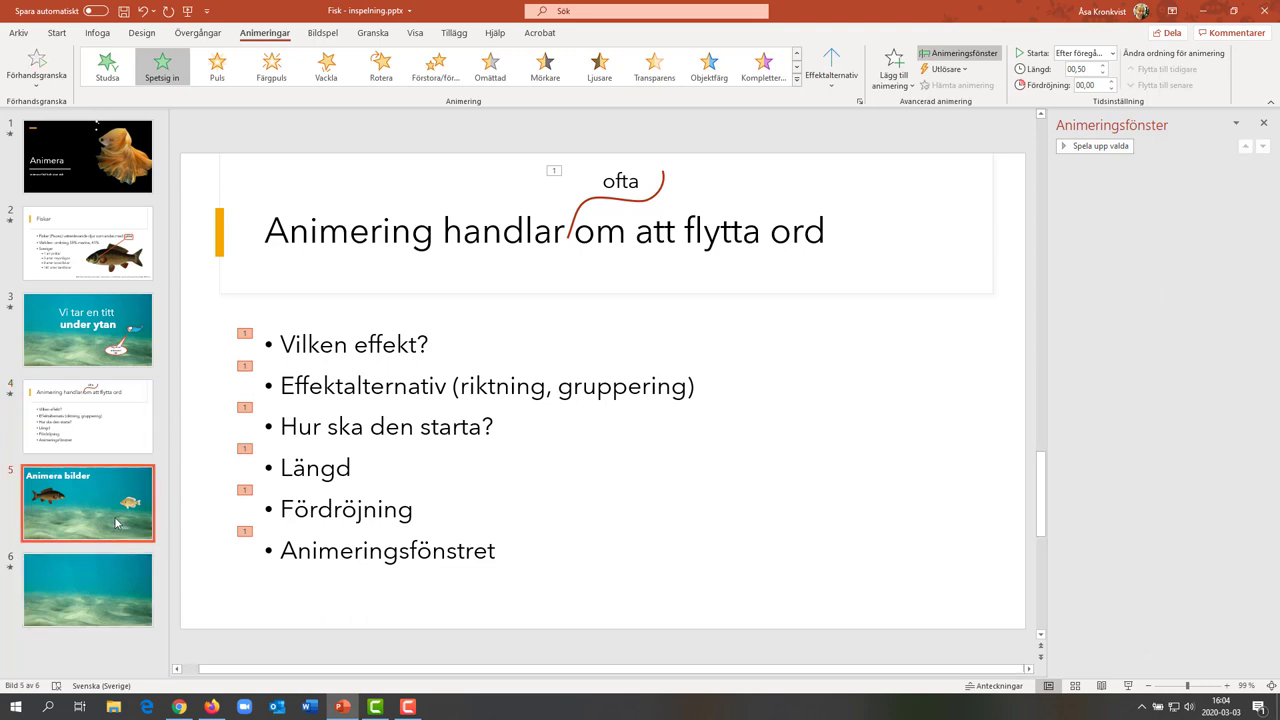
click(396, 344)
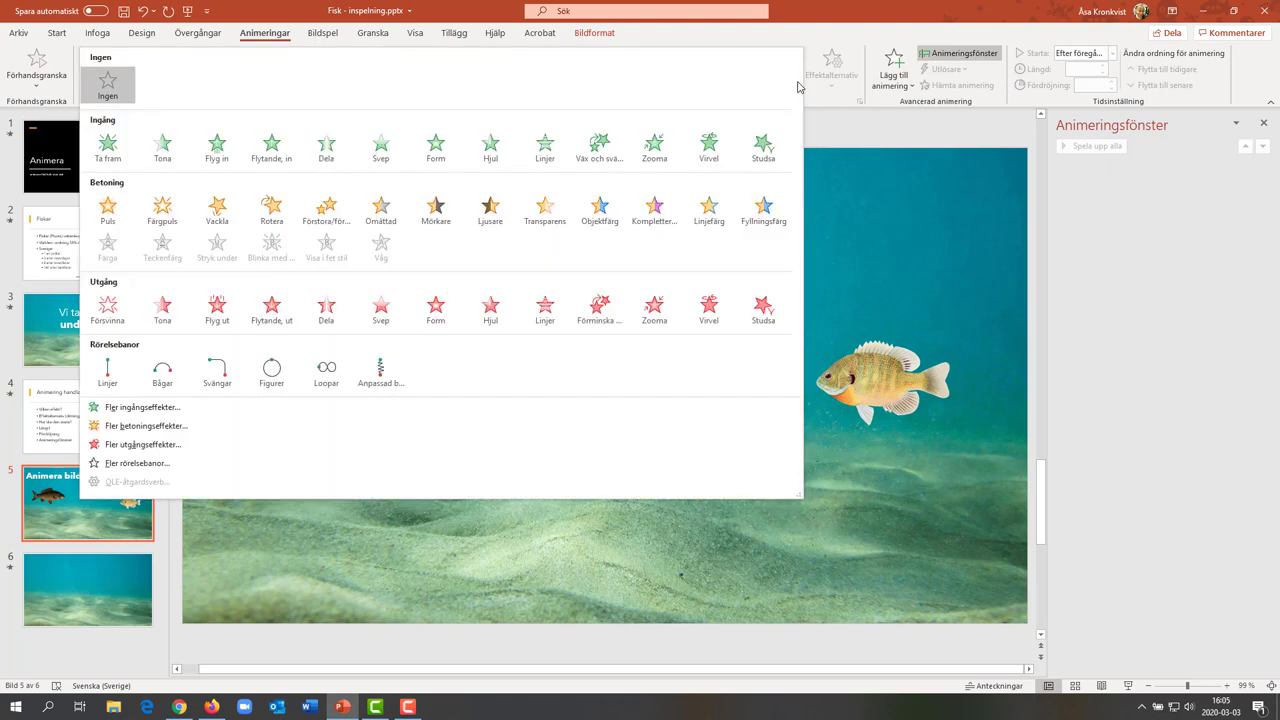
click(796, 79)
click(142, 407)
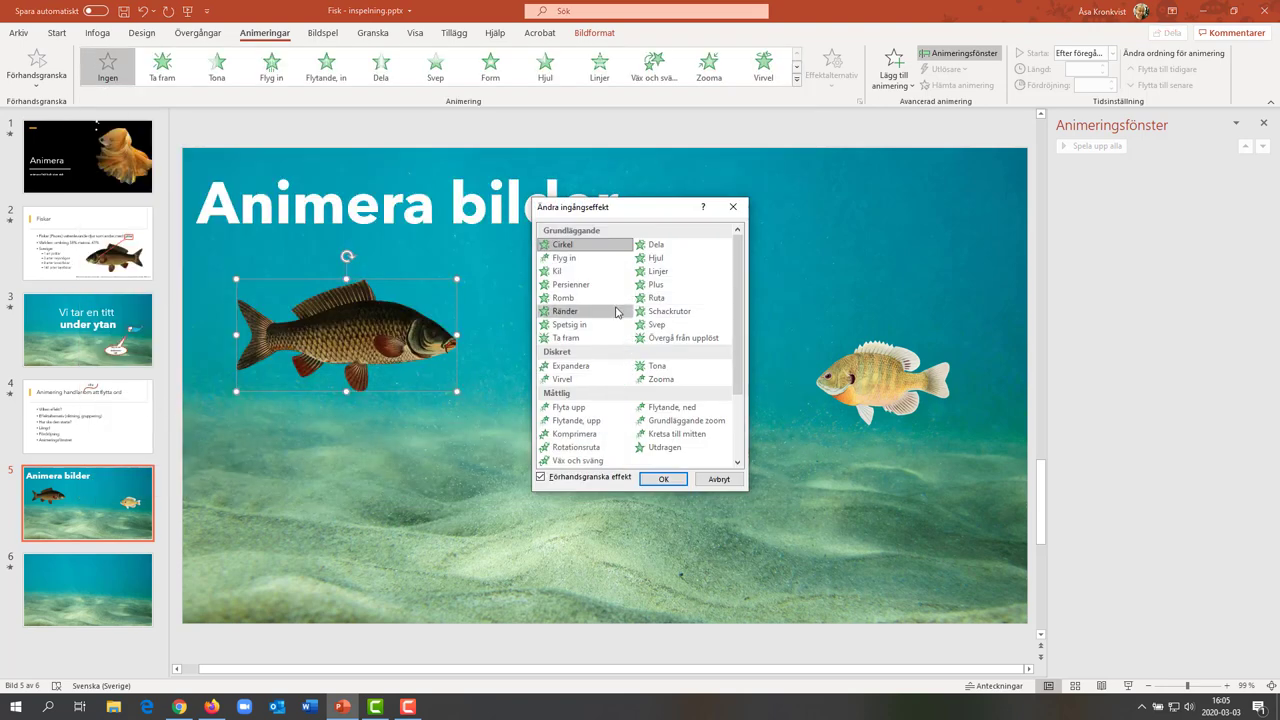
click(565, 259)
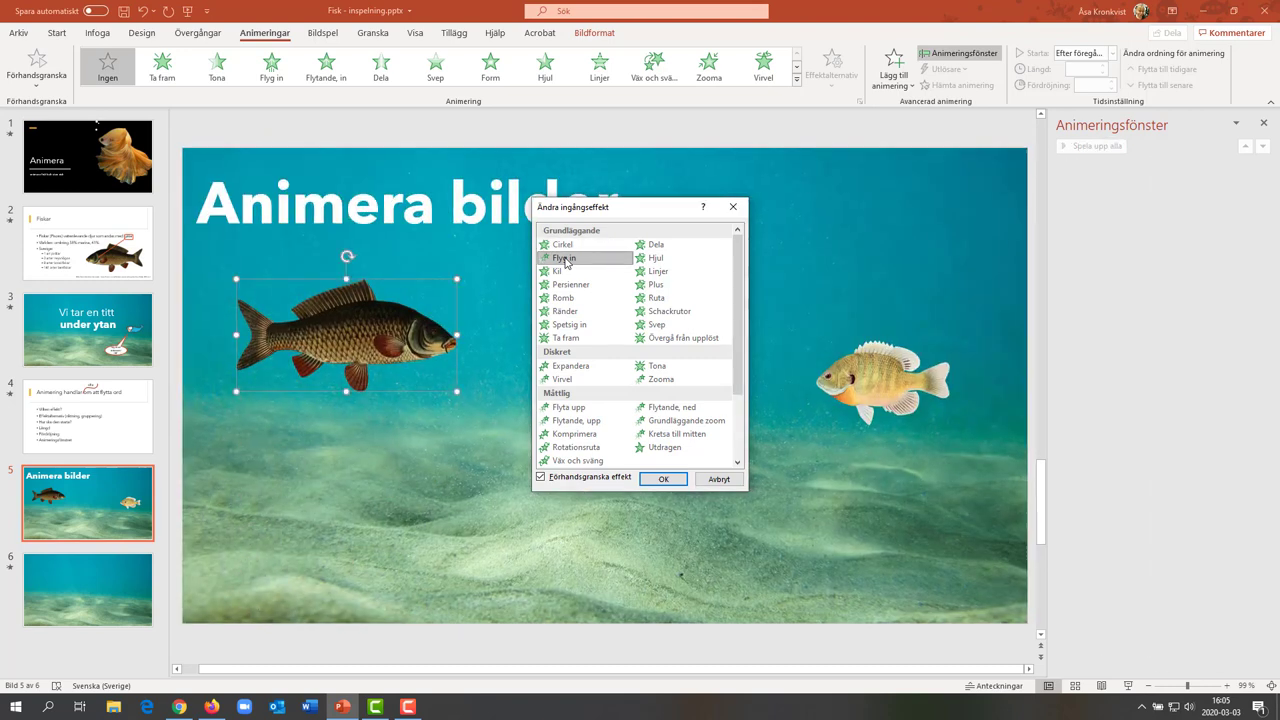
click(652, 479)
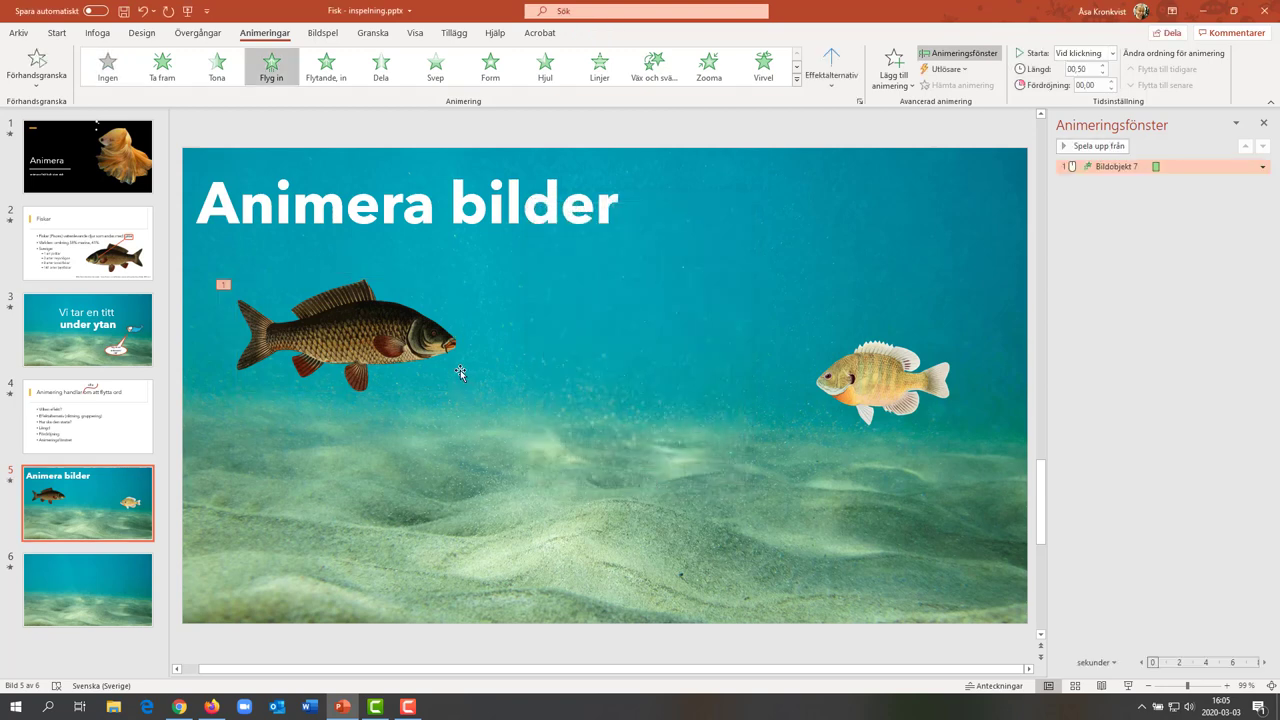
click(834, 96)
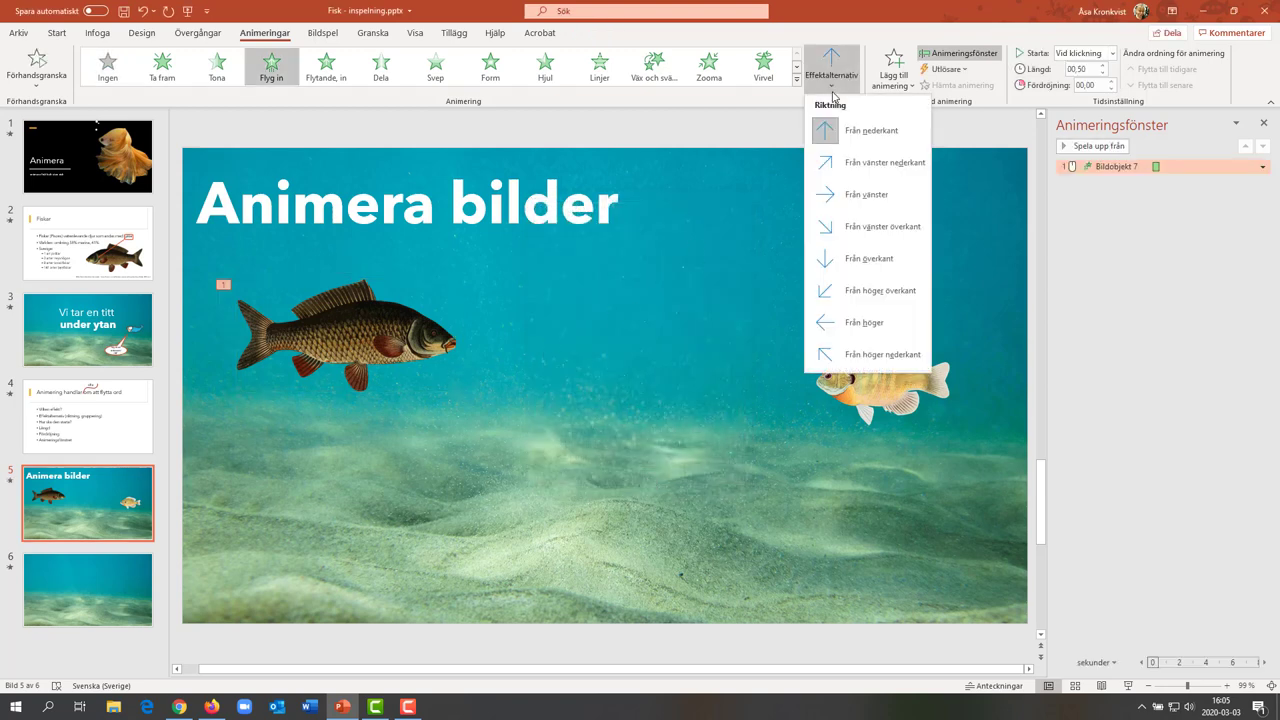
click(834, 198)
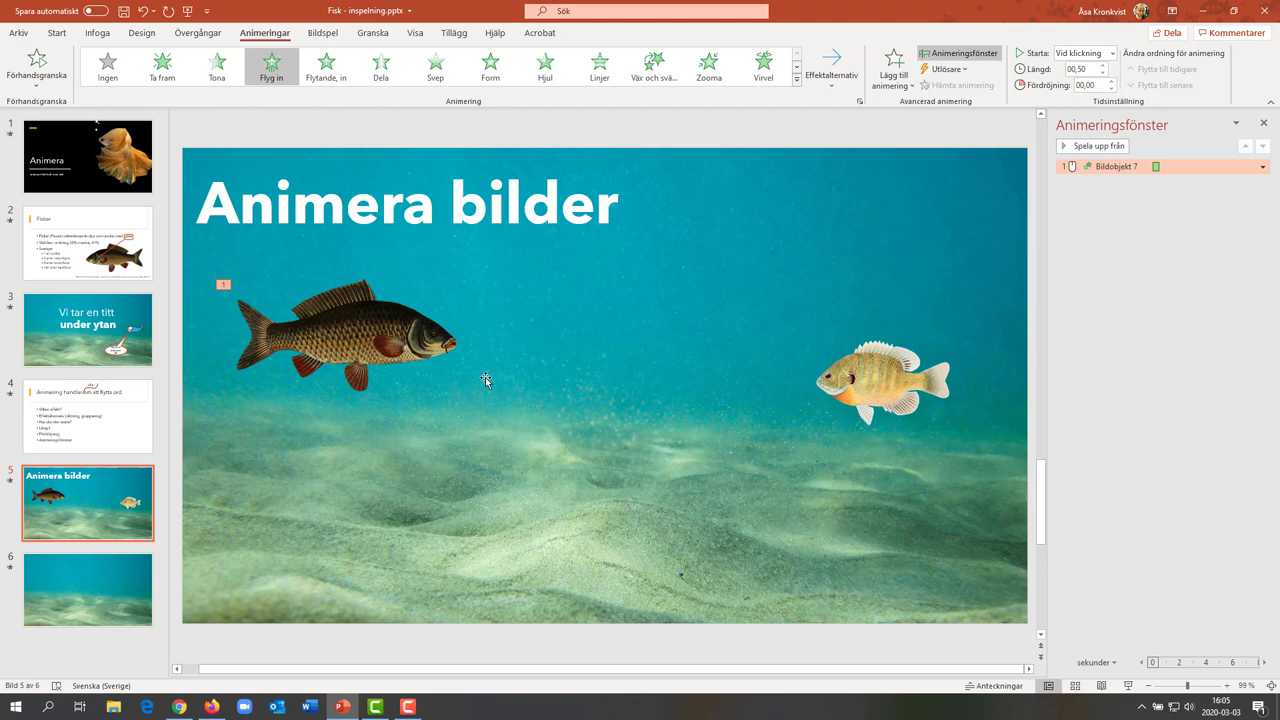
- Move the carp partly off the slide's right edge and preview its fly-in
drag(372, 345, 919, 304)
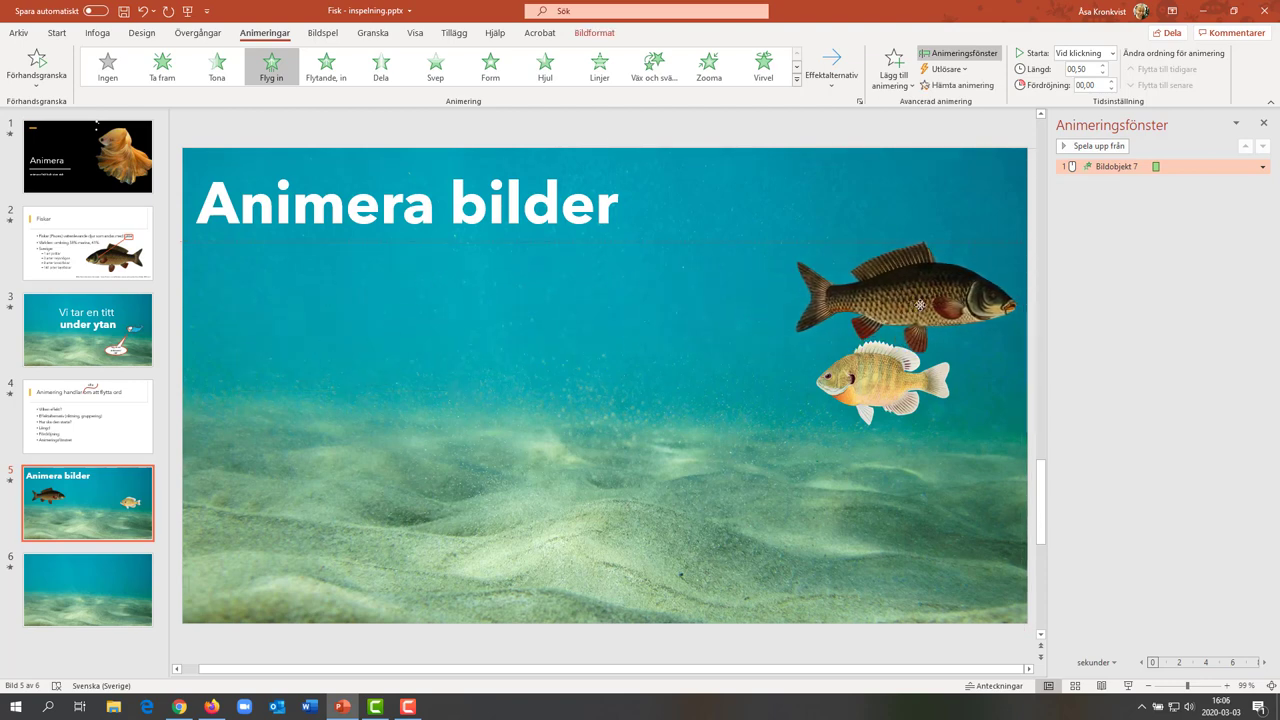
click(55, 77)
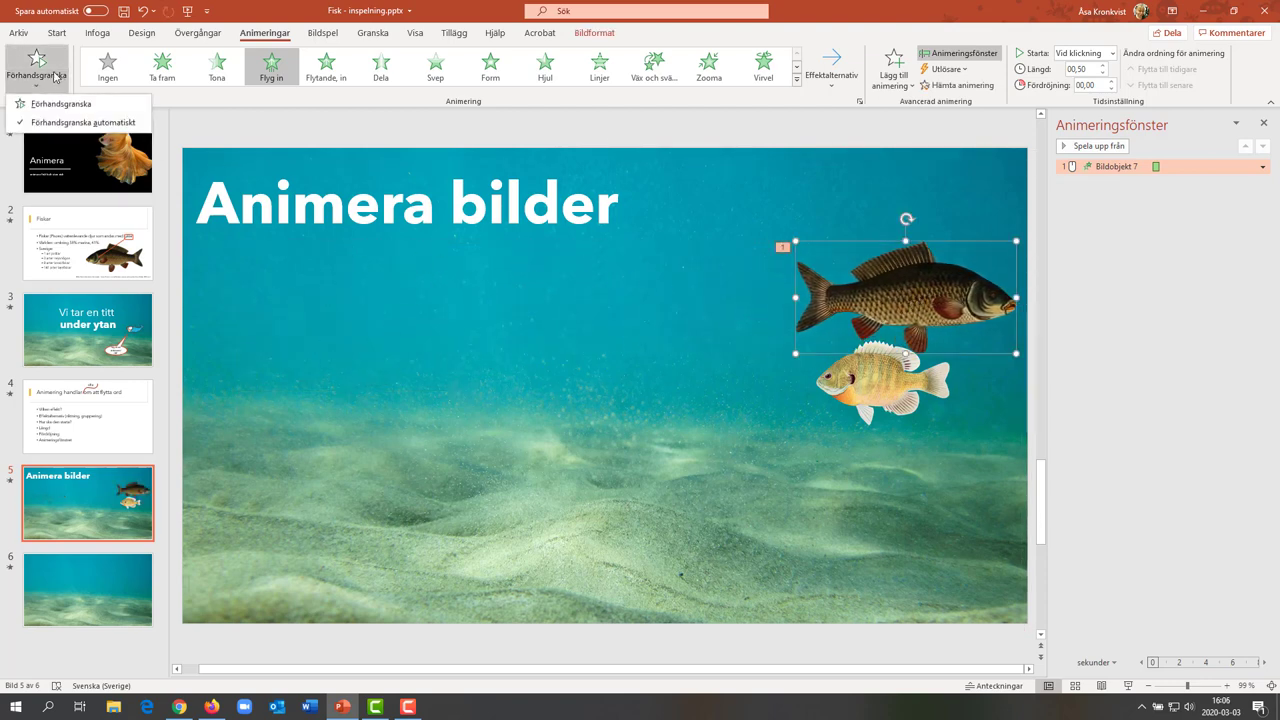
click(42, 103)
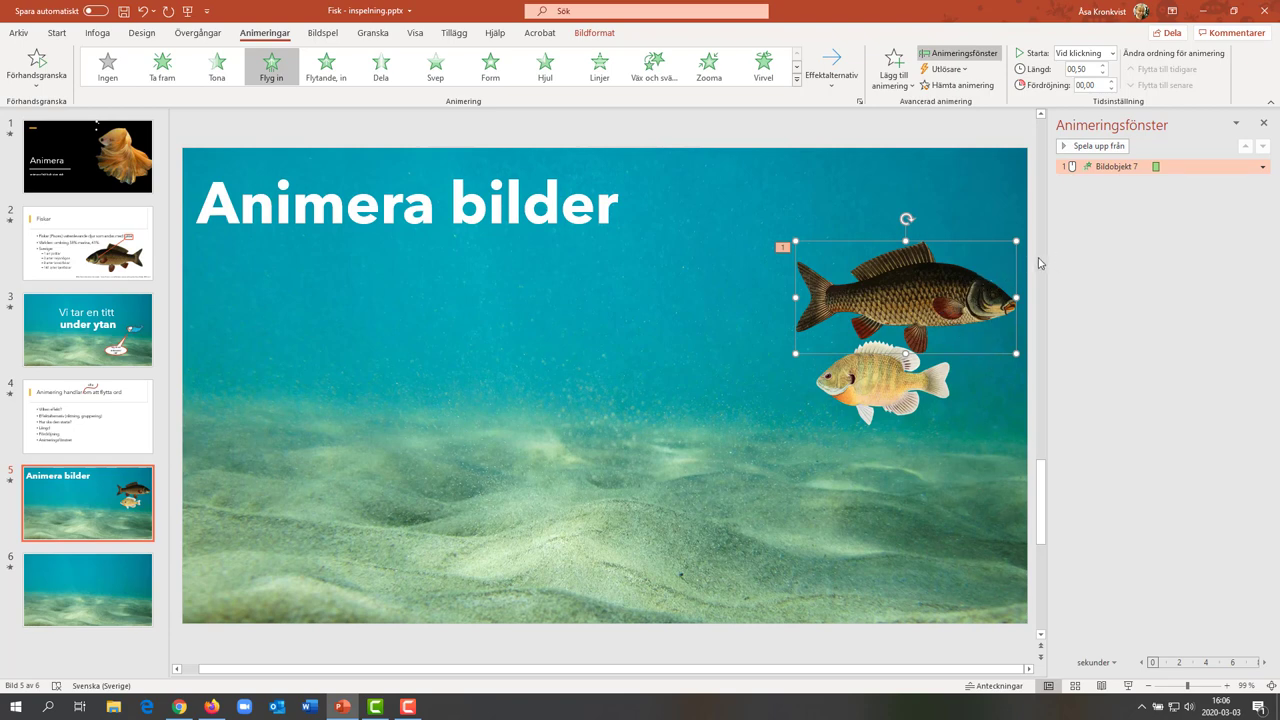
click(1150, 686)
click(1150, 686)
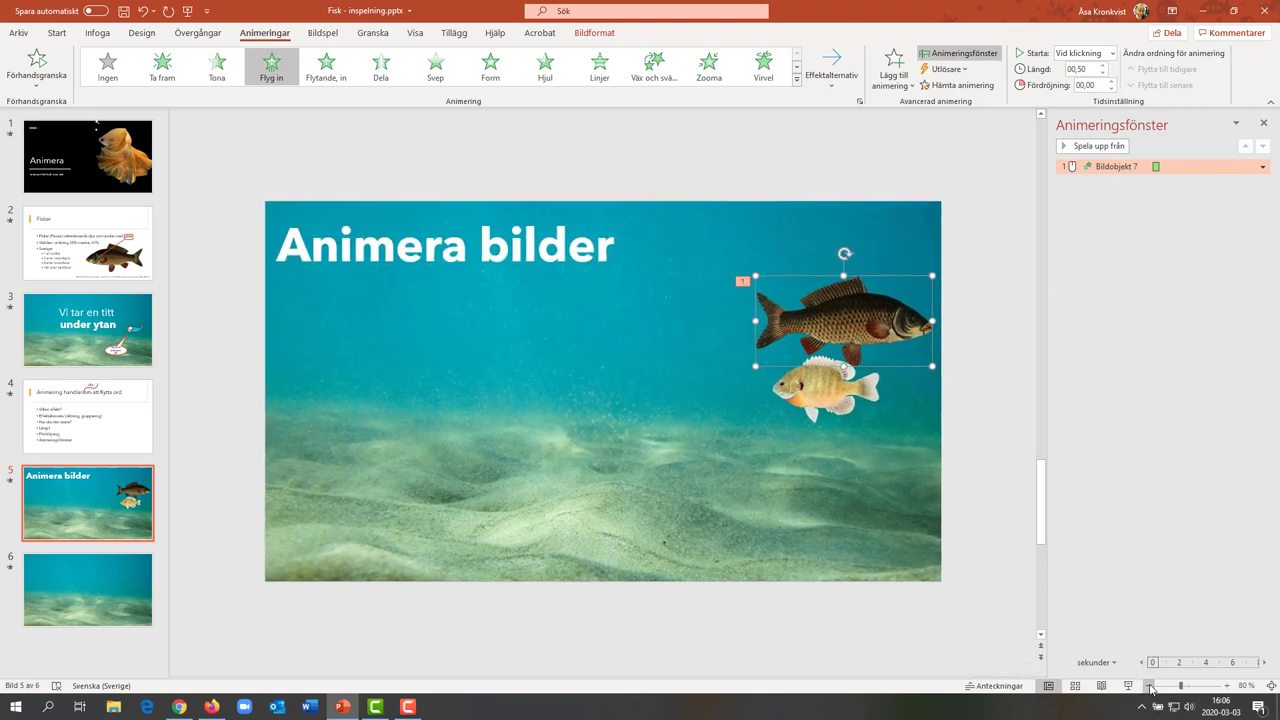
click(1150, 686)
drag(846, 354, 989, 344)
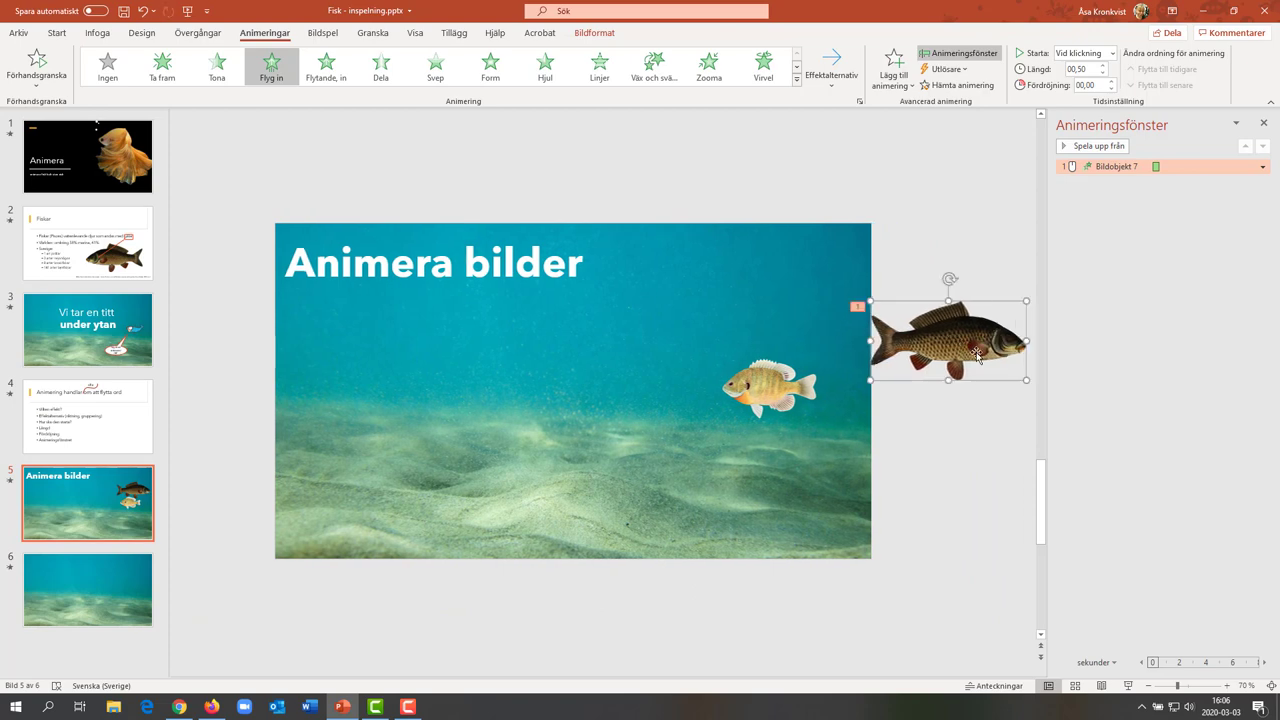
click(38, 68)
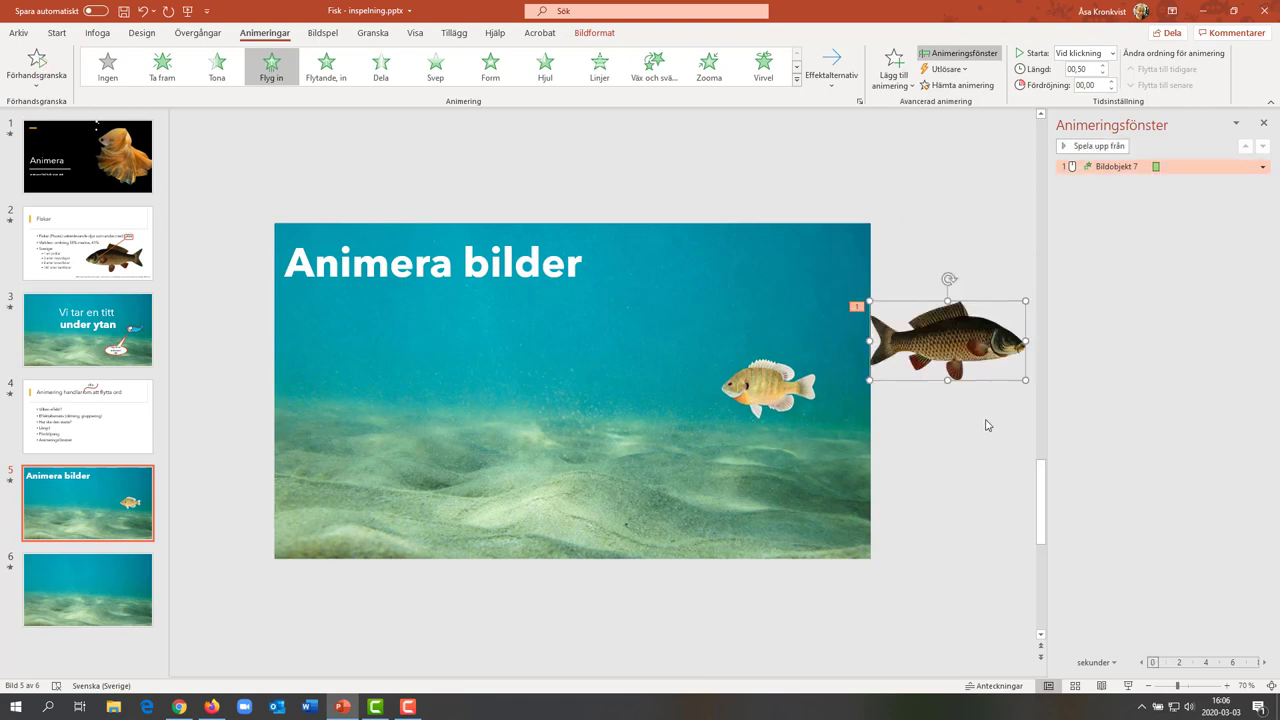
- Lengthen the carp's fly-in duration to 03,50 seconds and replay it
click(1104, 66)
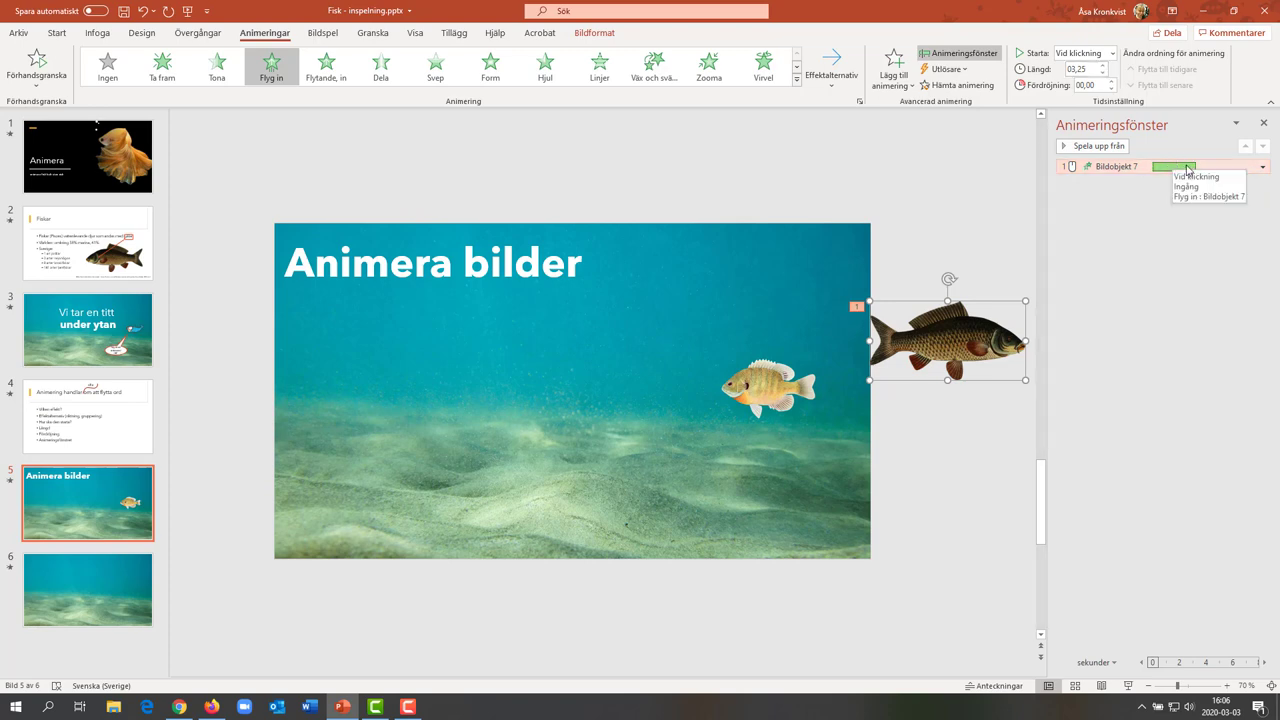
drag(1192, 168, 1198, 168)
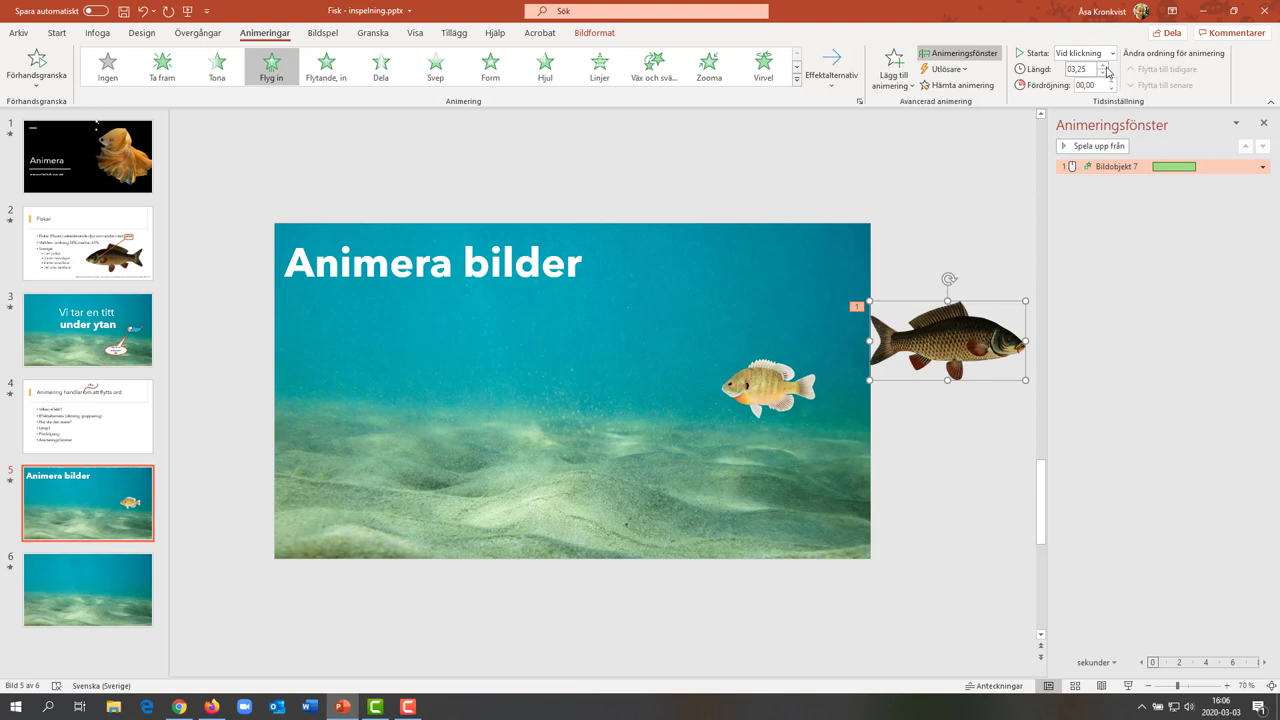
click(37, 62)
- Move the perch past the right edge and draw a custom path curving left off the slide
click(757, 389)
drag(757, 389, 928, 435)
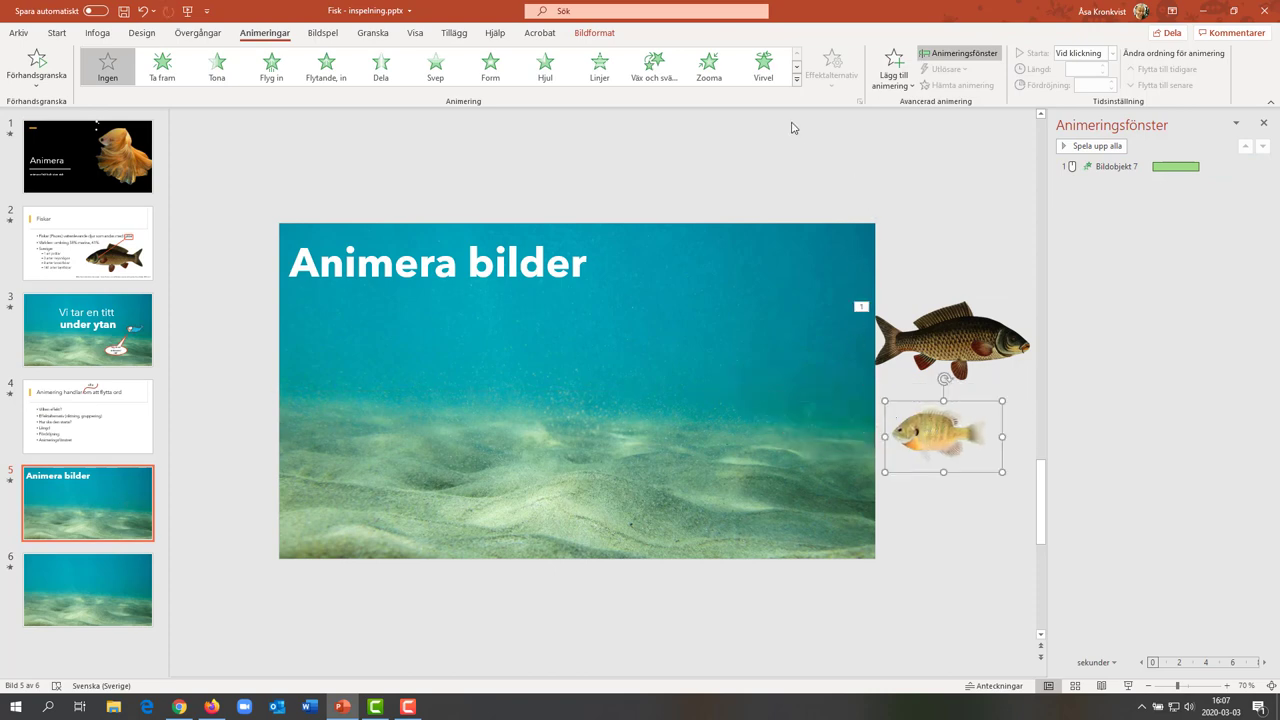
click(797, 78)
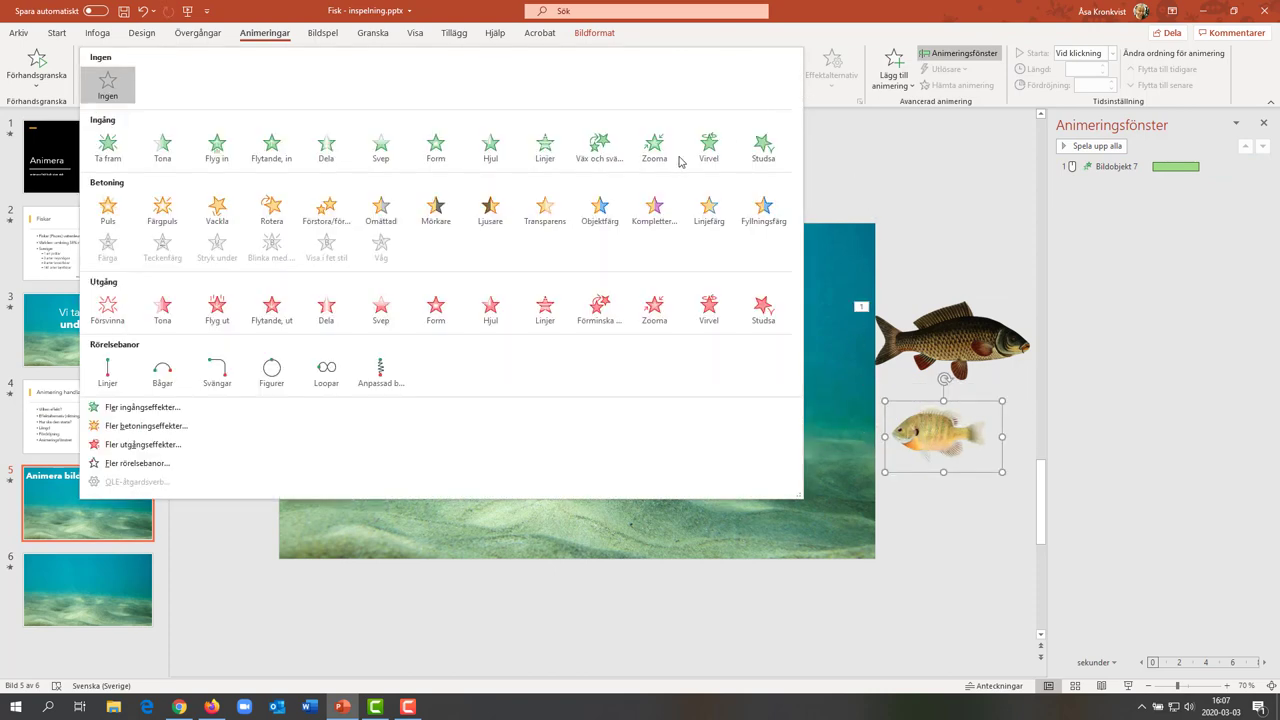
click(381, 373)
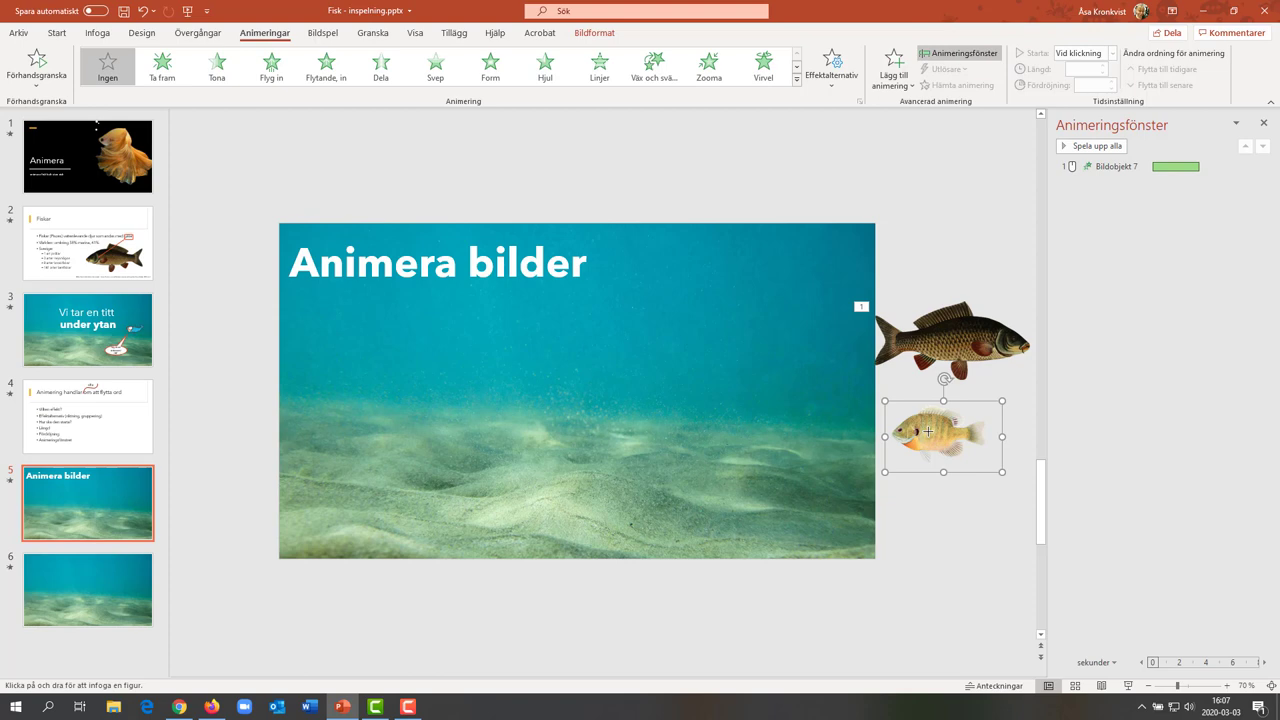
drag(928, 431, 664, 464)
mouse_move(380, 425)
mouse_down()
mouse_move(283, 462)
mouse_move(204, 336)
mouse_up()
double_click(204, 334)
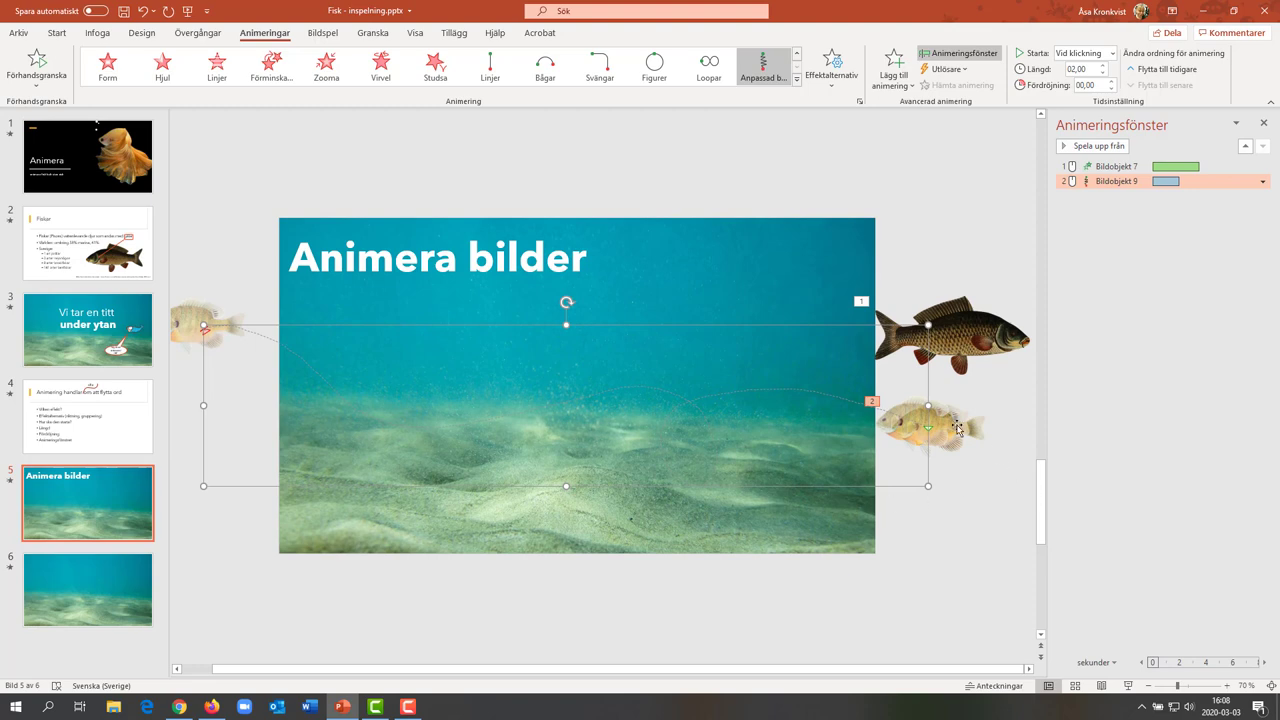
click(961, 429)
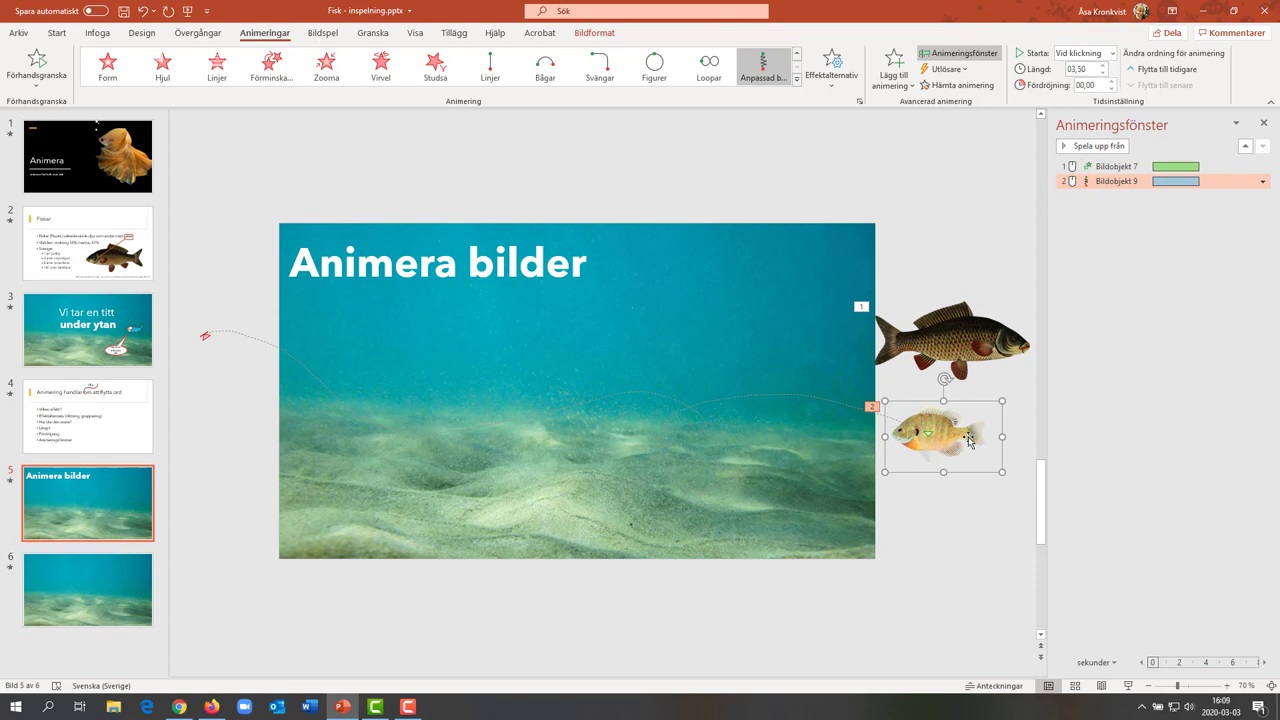
click(969, 331)
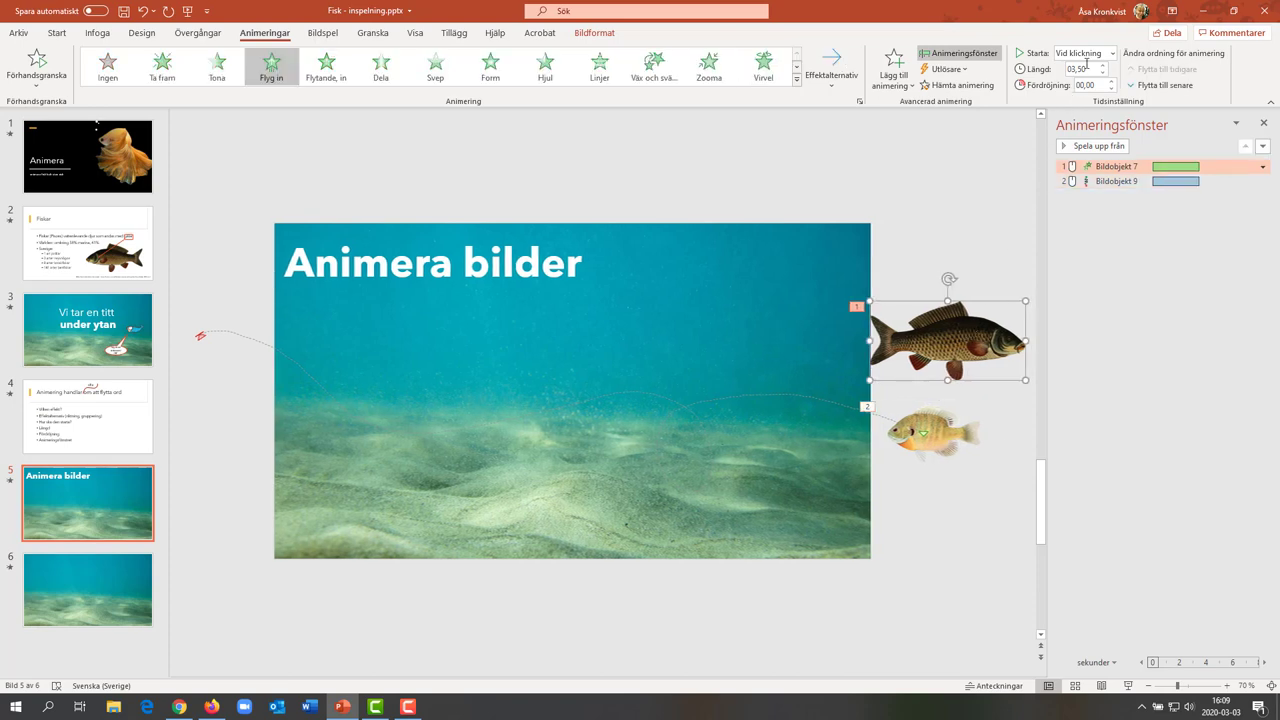
- Set the perch's path to start With Previous (Med föregående) and preview the slide
click(952, 430)
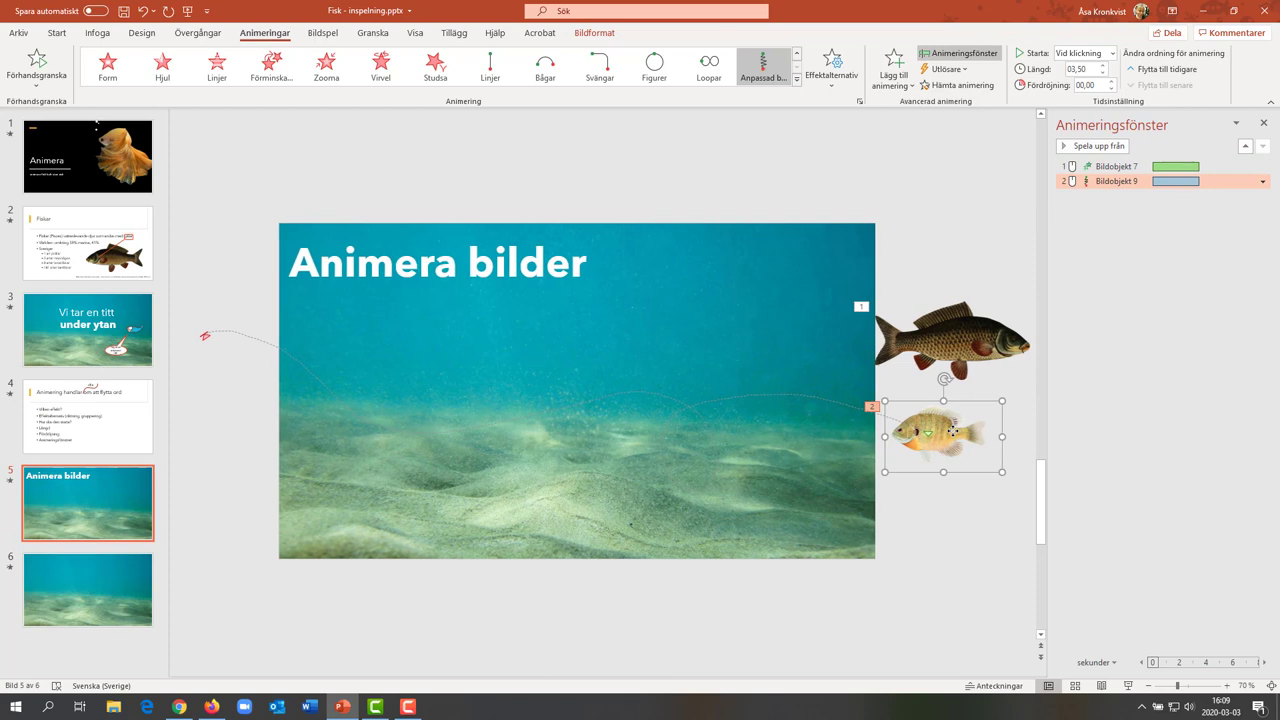
click(1114, 54)
click(1094, 84)
click(38, 62)
- Review the carp's and perch's animations in the effects gallery without changing them
click(799, 88)
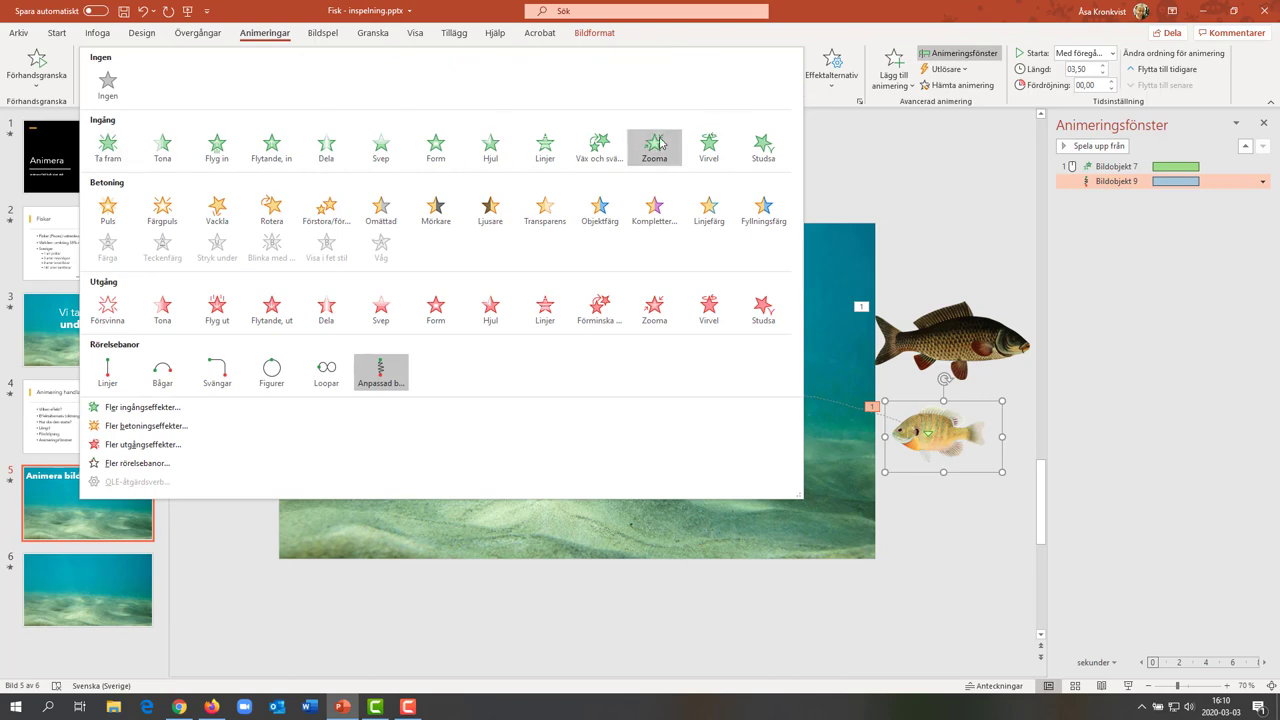
click(853, 156)
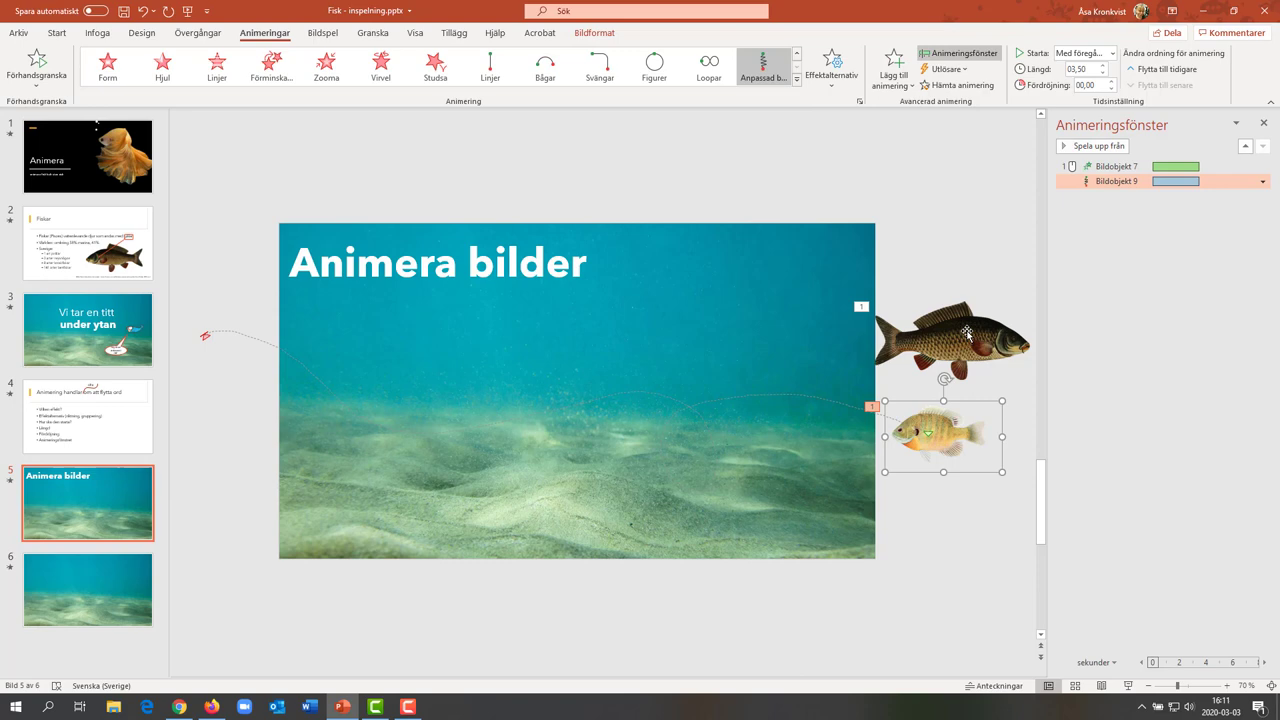
click(967, 333)
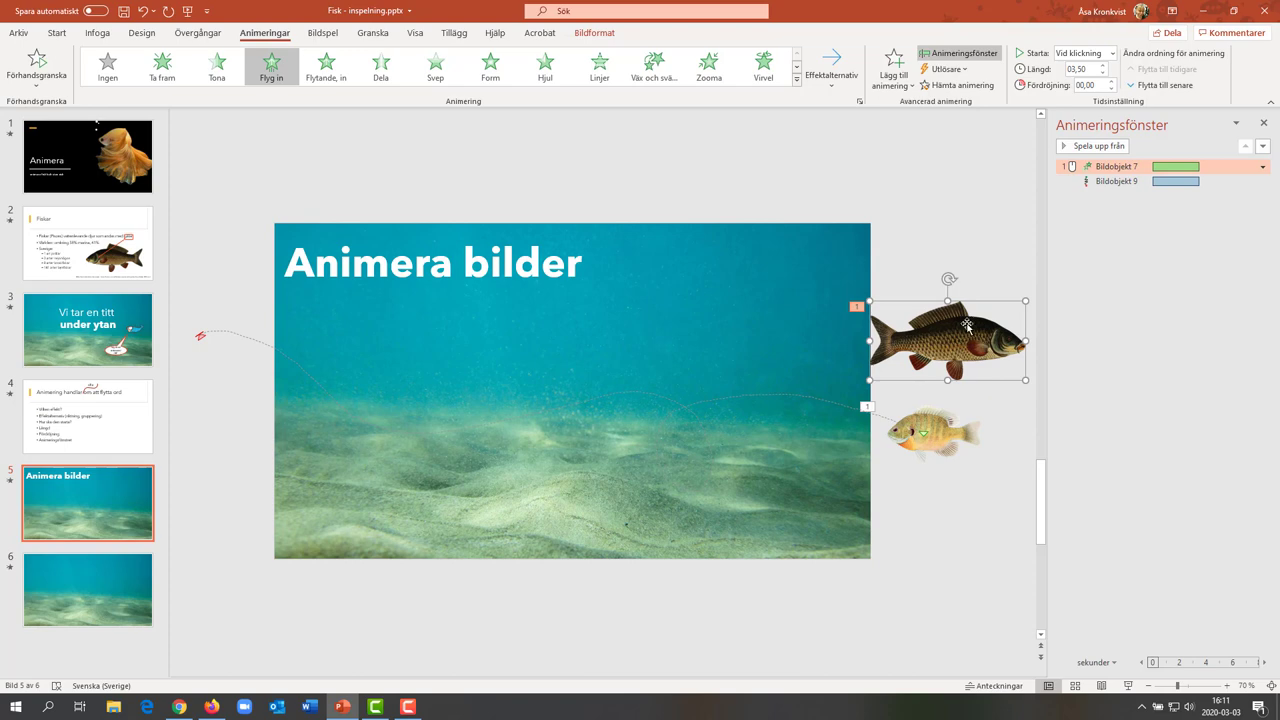
click(960, 432)
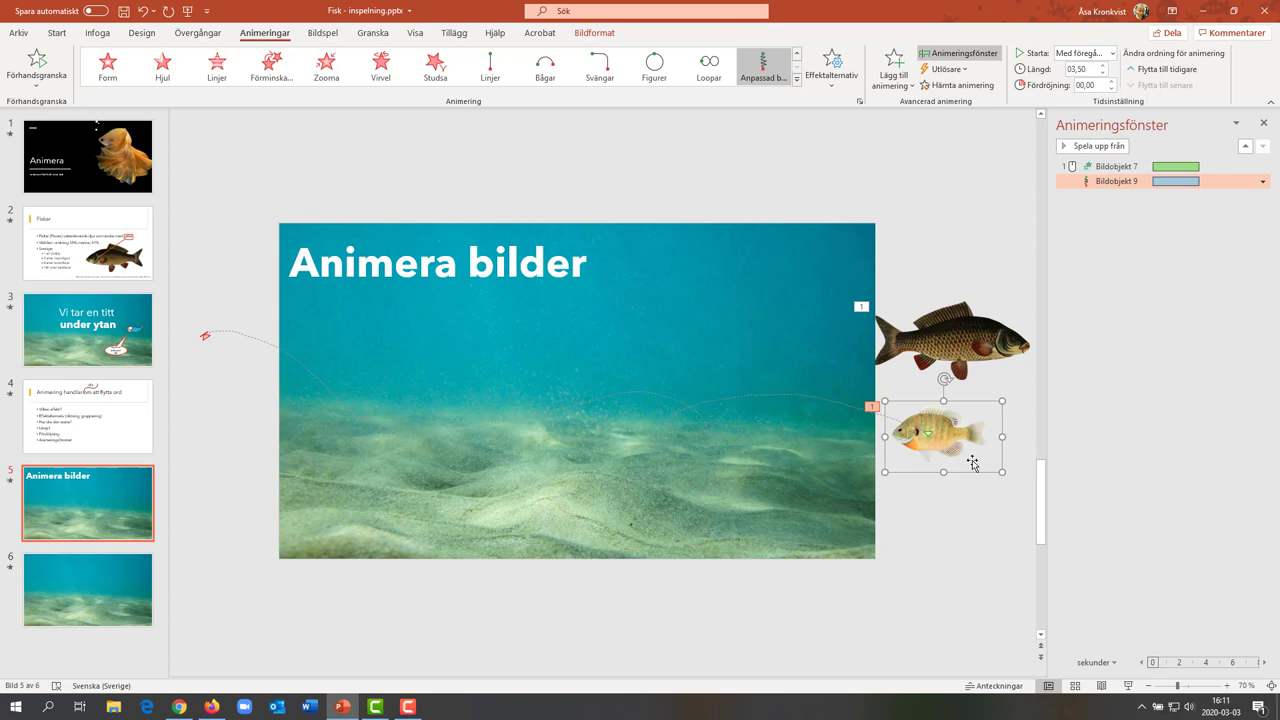
click(797, 78)
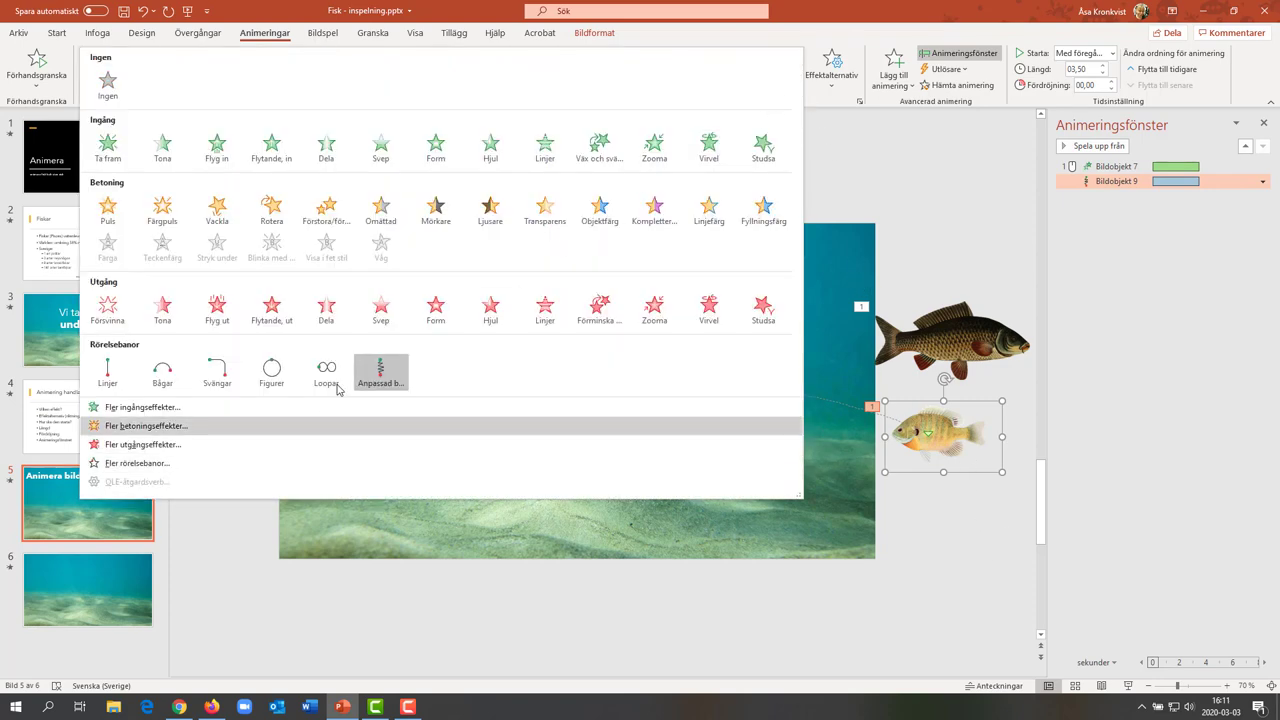
click(958, 430)
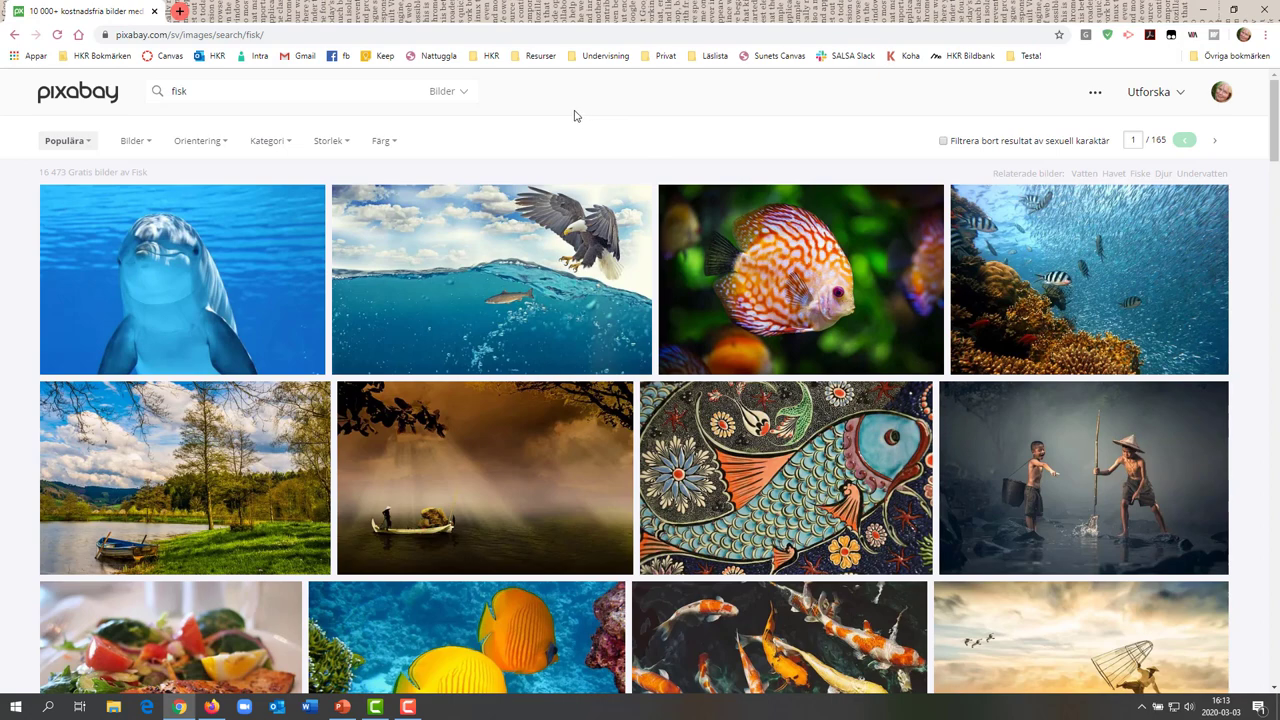
- Filter the fisk results to Vektorgrafik, then switch the media type to Illustrationer
click(463, 95)
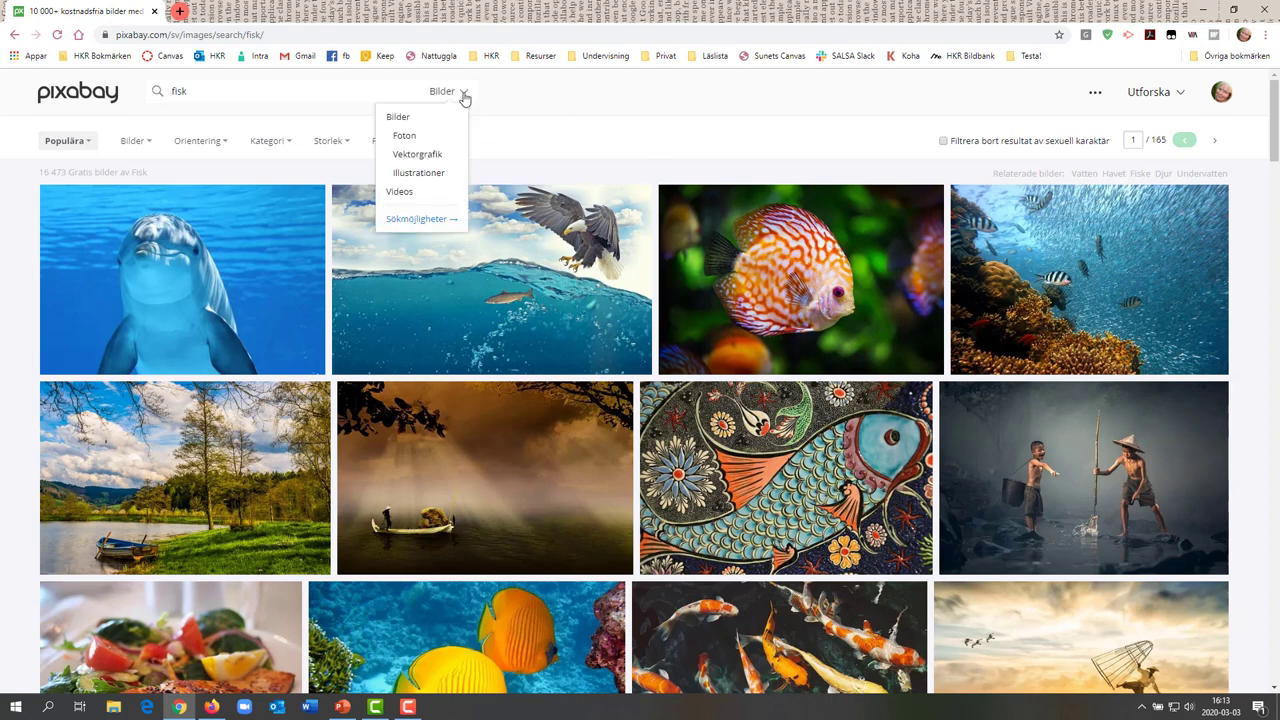
click(428, 157)
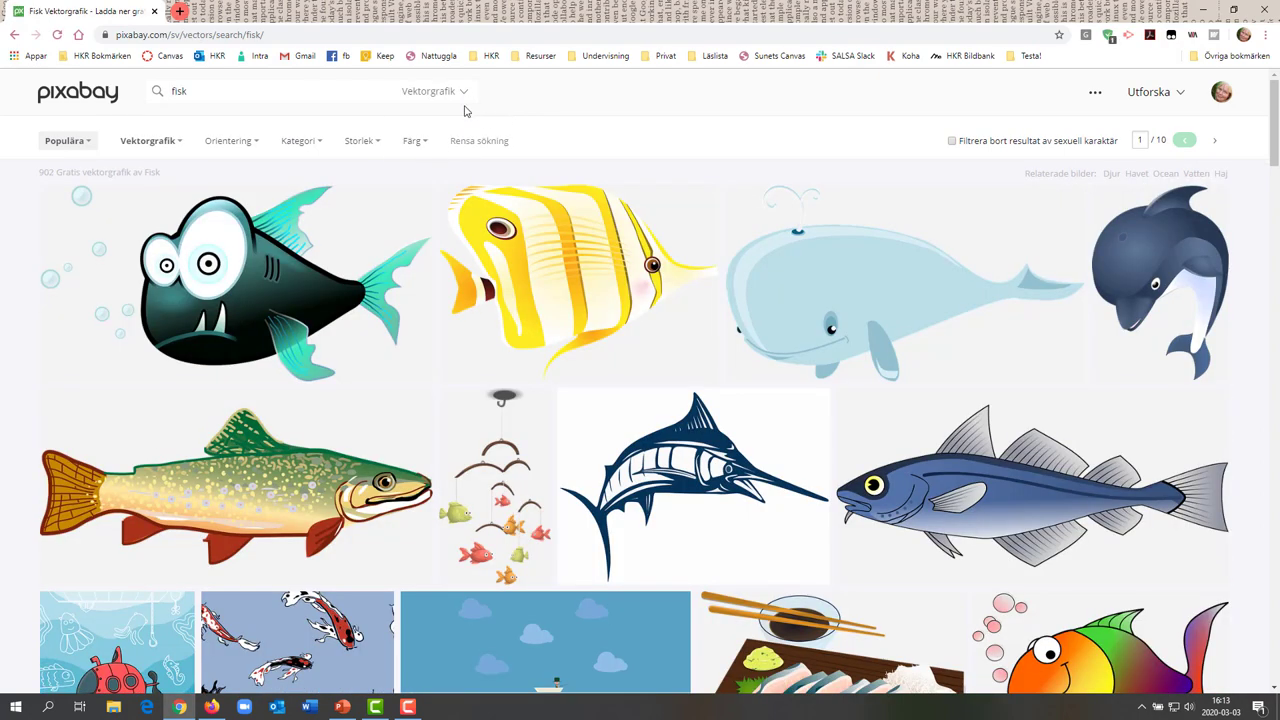
click(463, 92)
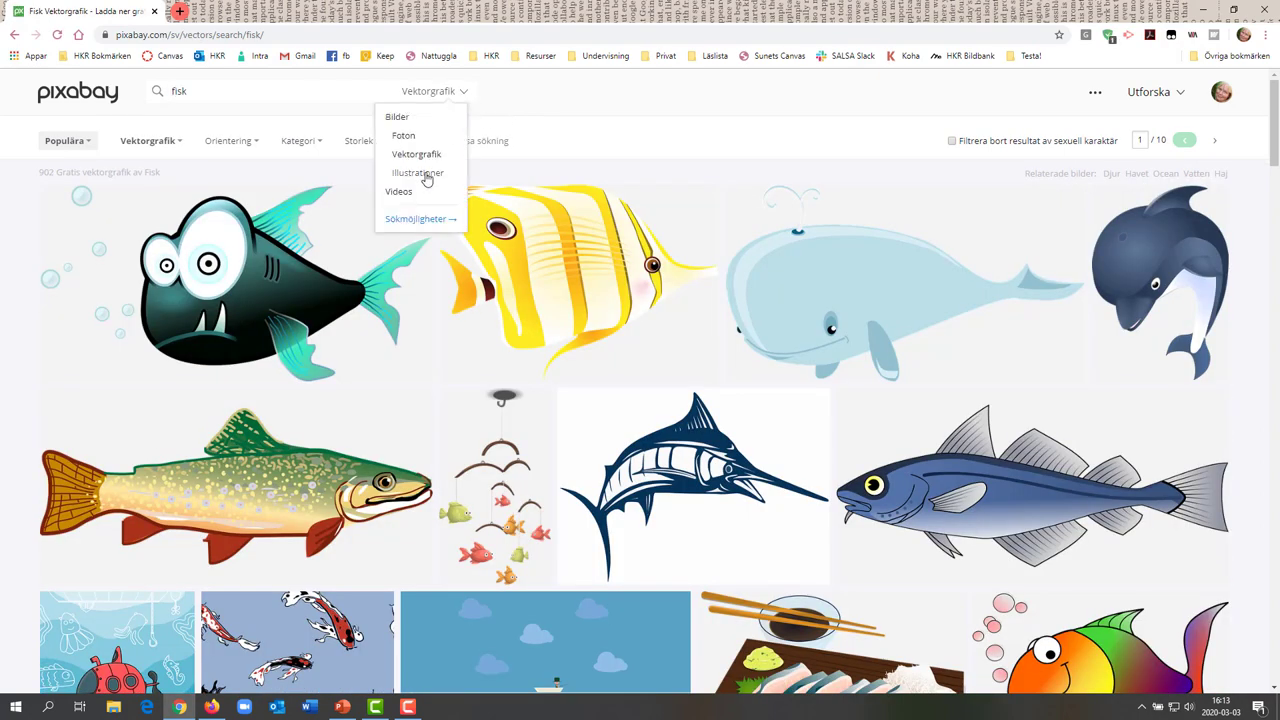
click(427, 174)
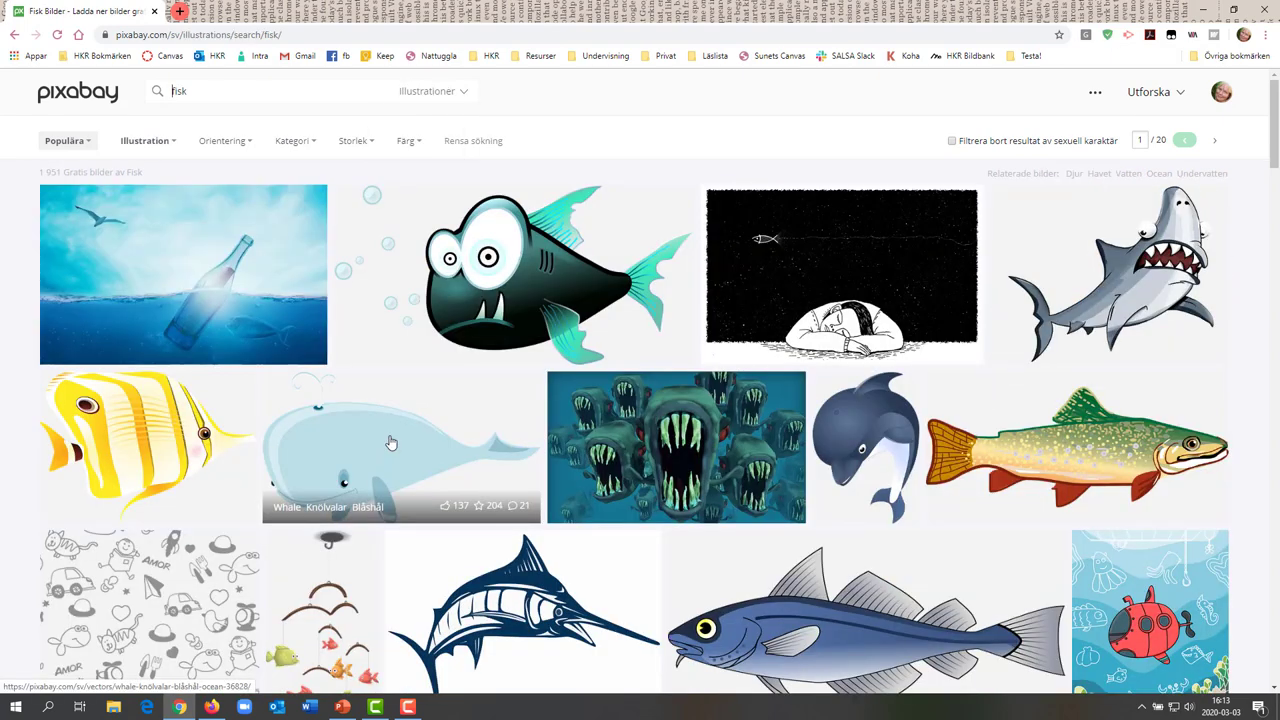
- Open the Whale Knölvalar Blåshål illustration on Pixabay and show its PNG and SVG download sizes
click(391, 443)
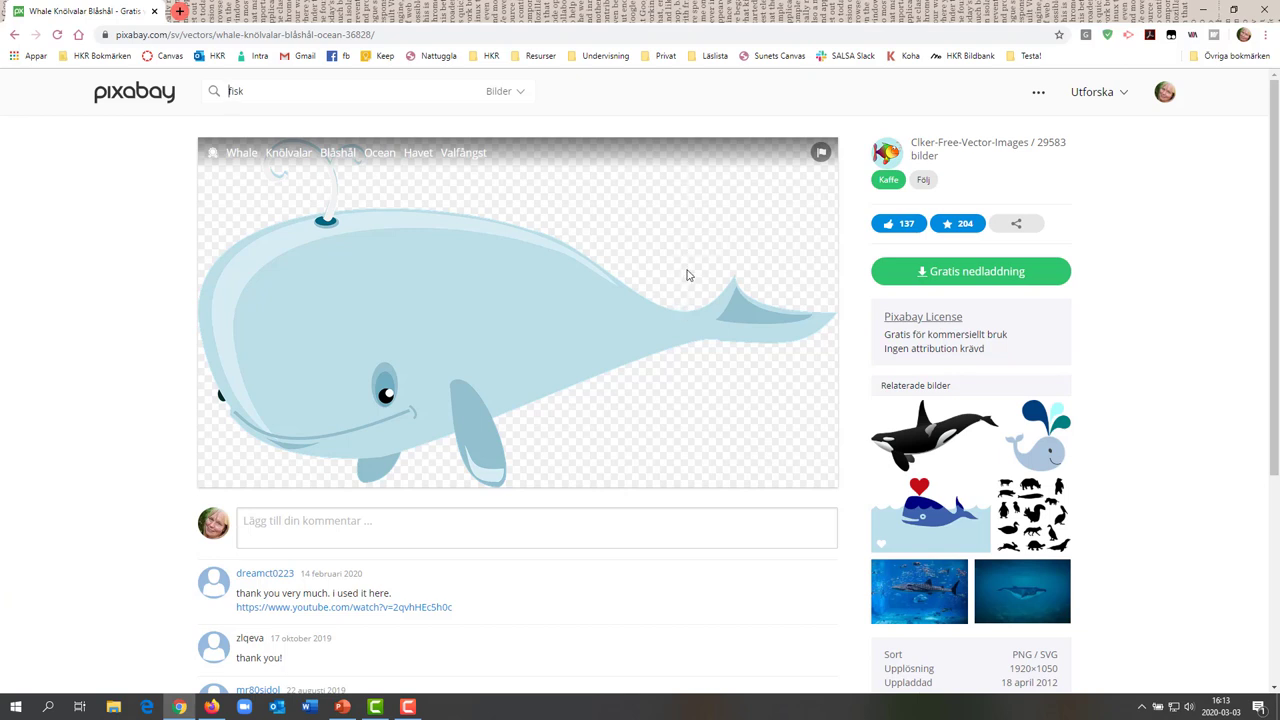
click(922, 276)
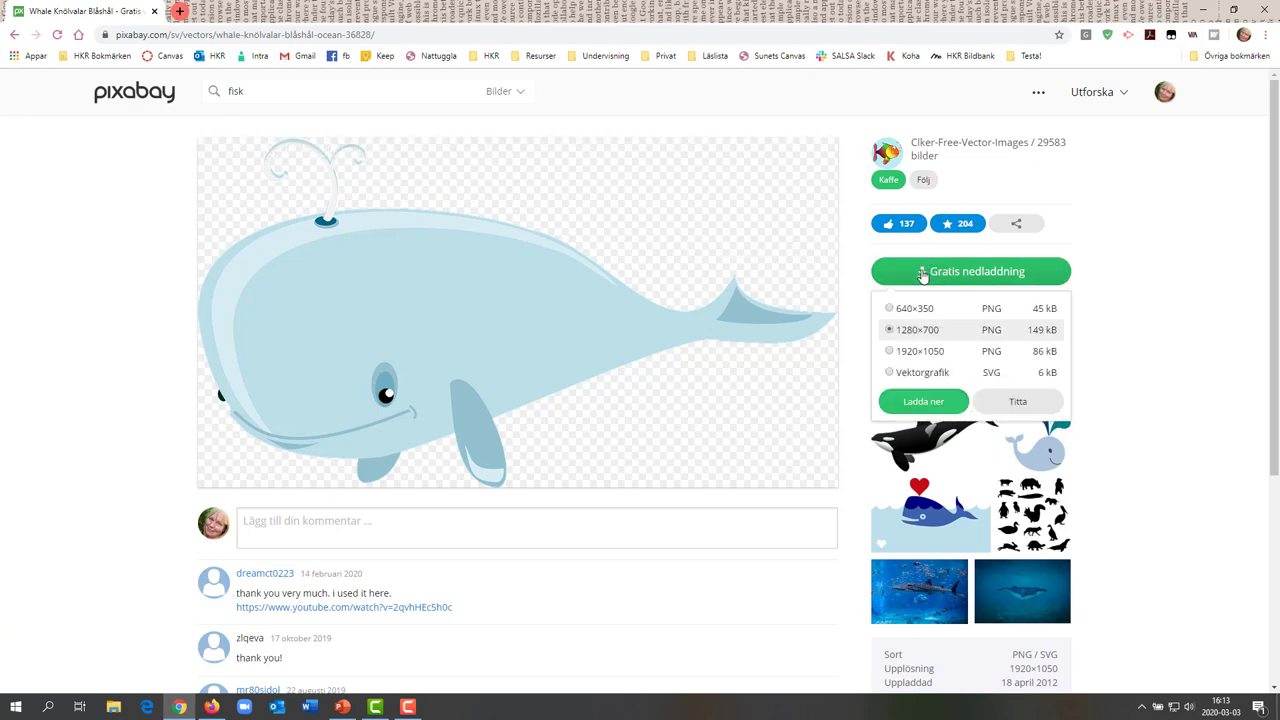